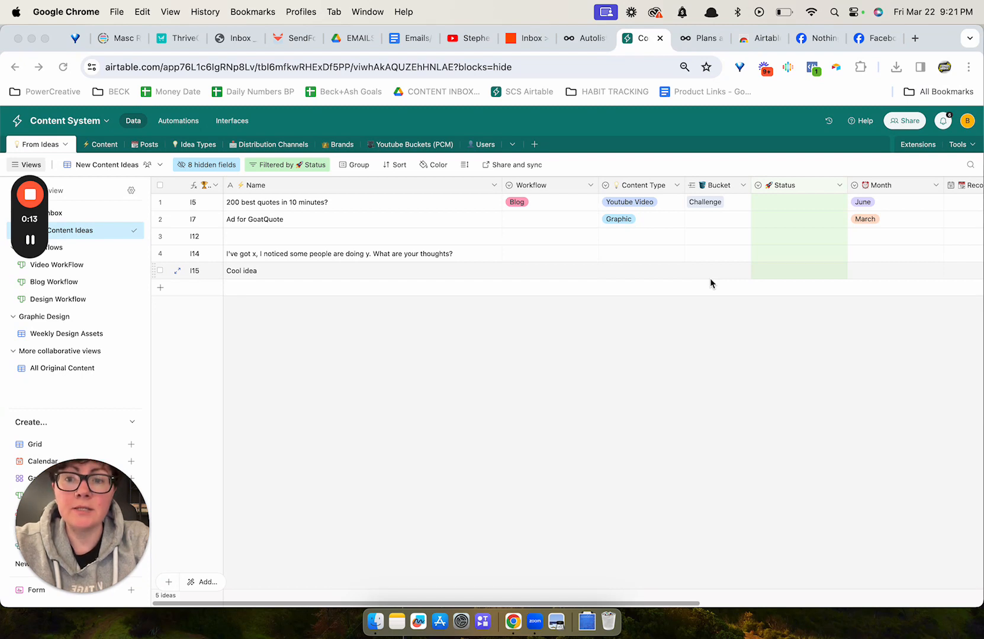
Add a new empty record at the bottom of the New Content Ideas grid.
mouse_move(23, 225)
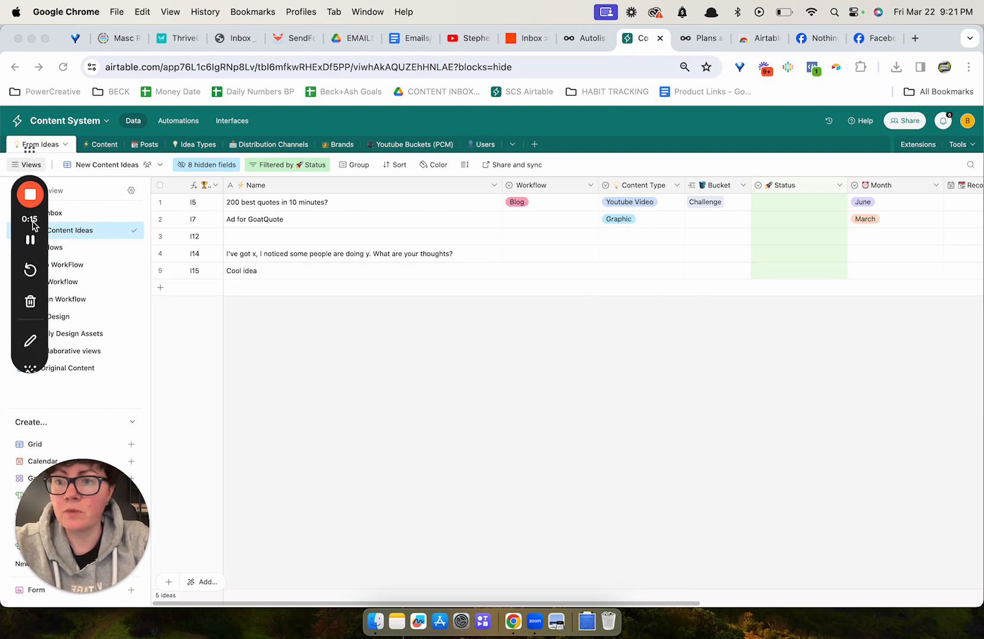
drag(18, 239, 893, 395)
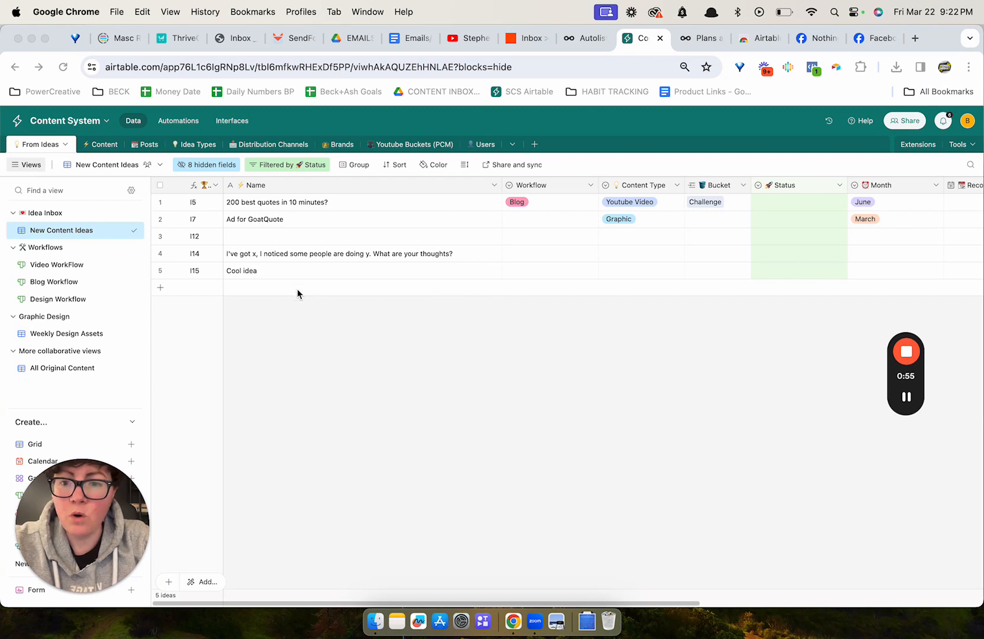
click(312, 288)
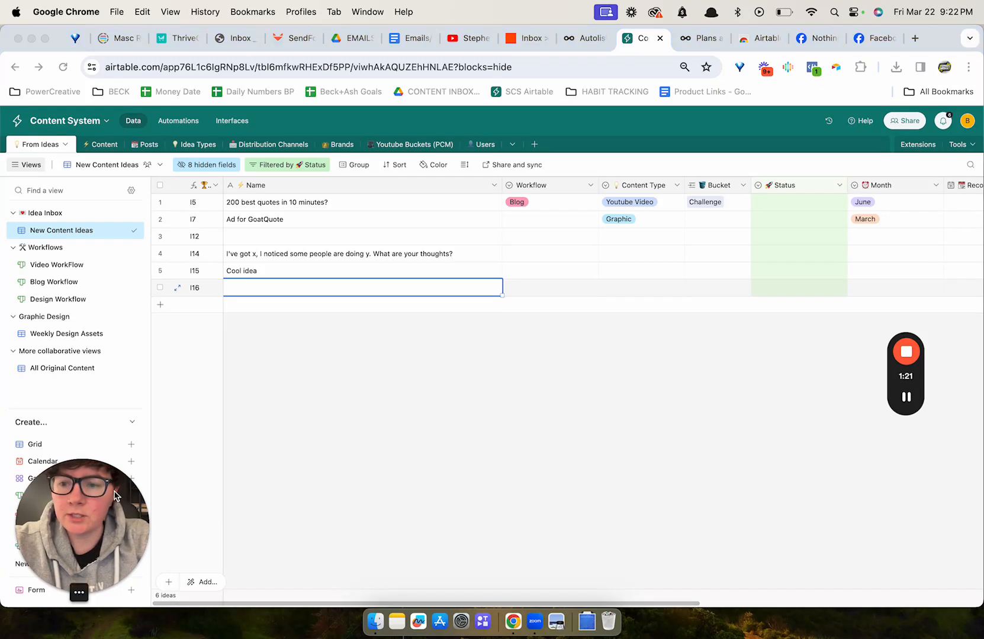
drag(83, 533, 87, 238)
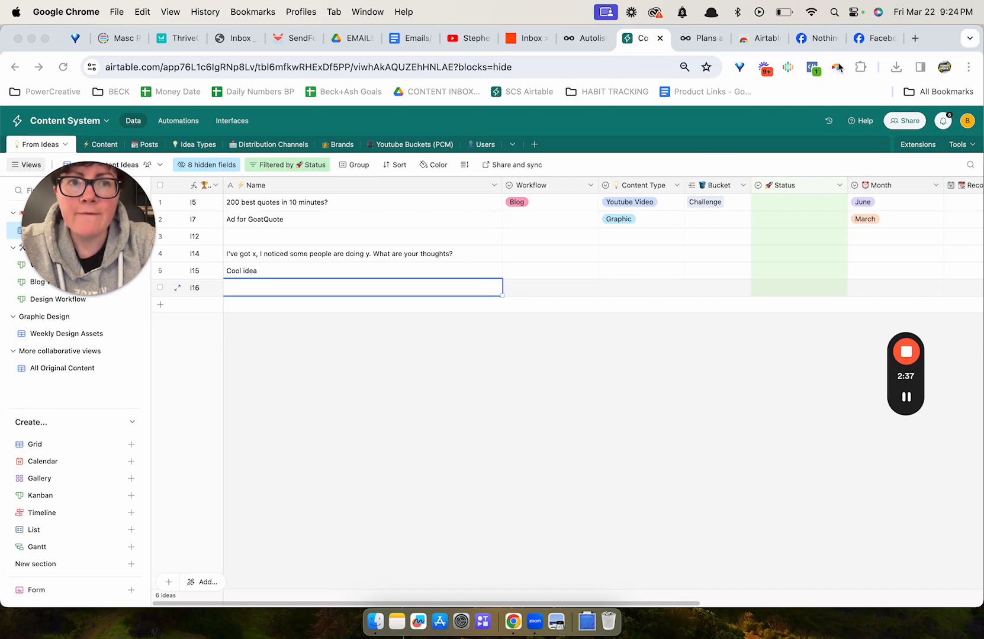
Switch to the Facebook group post tab and scroll through the post and its comments.
click(879, 38)
click(834, 44)
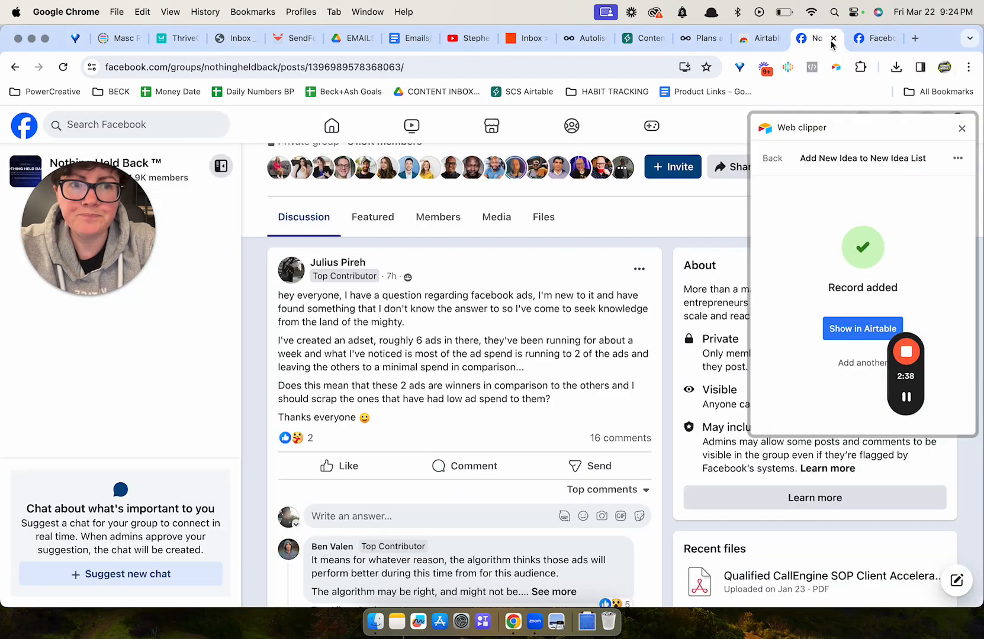
scroll(560, 341, down, 5)
scroll(561, 341, up, 3)
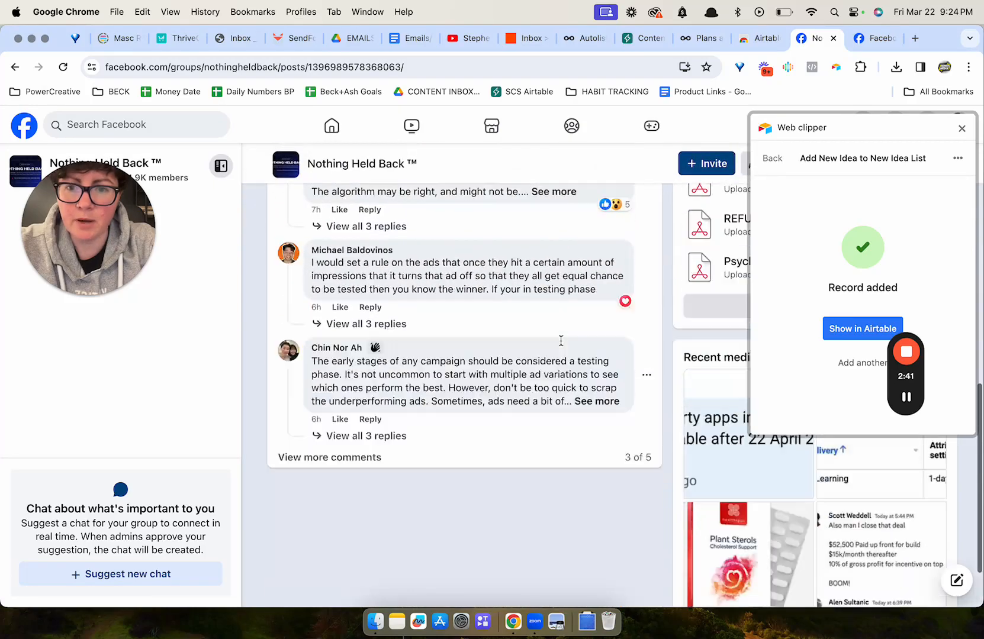
scroll(520, 356, up, 5)
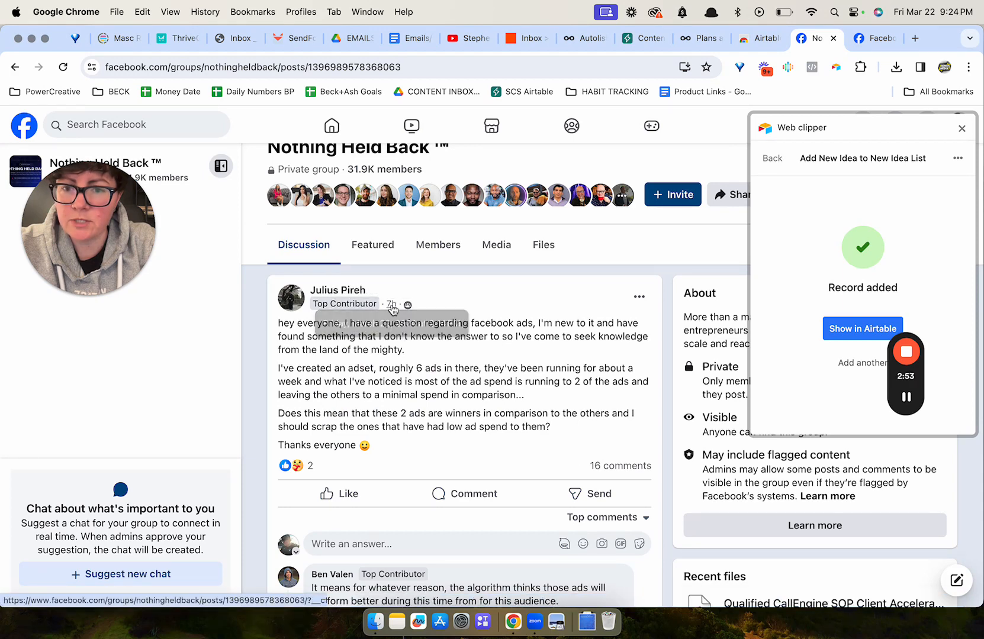
scroll(548, 362, down, 5)
scroll(548, 362, down, 3)
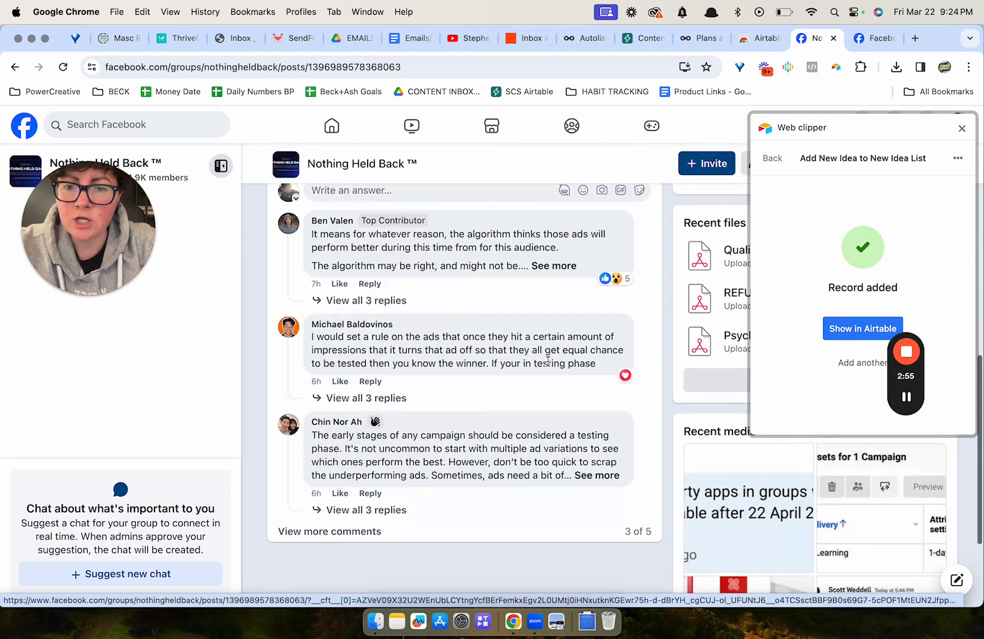
scroll(548, 362, up, 8)
scroll(547, 362, down, 2)
scroll(548, 366, down, 8)
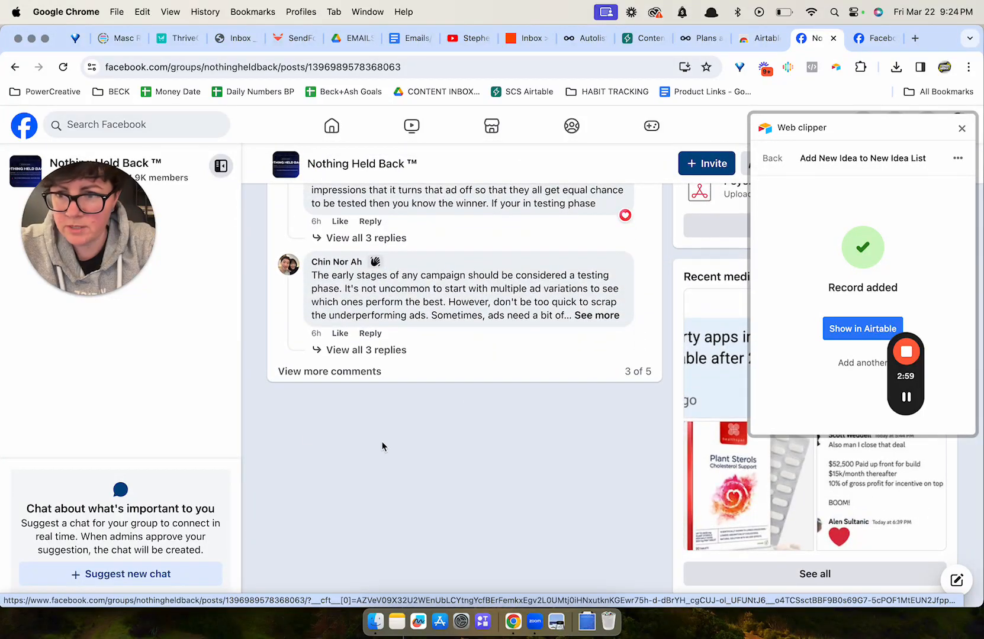
scroll(428, 352, up, 10)
scroll(490, 435, down, 2)
scroll(490, 434, down, 5)
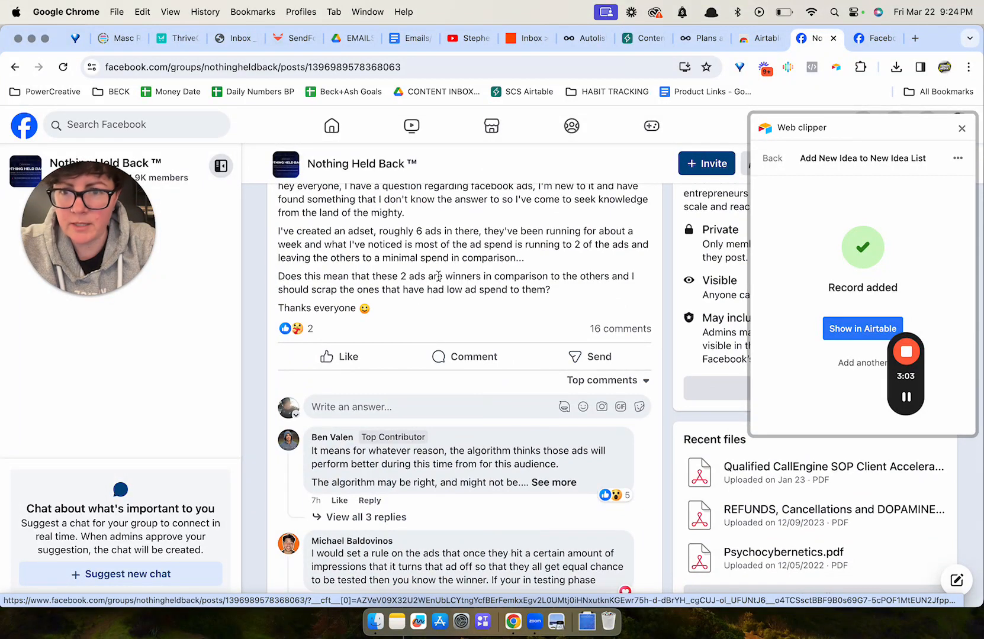
scroll(438, 276, up, 2)
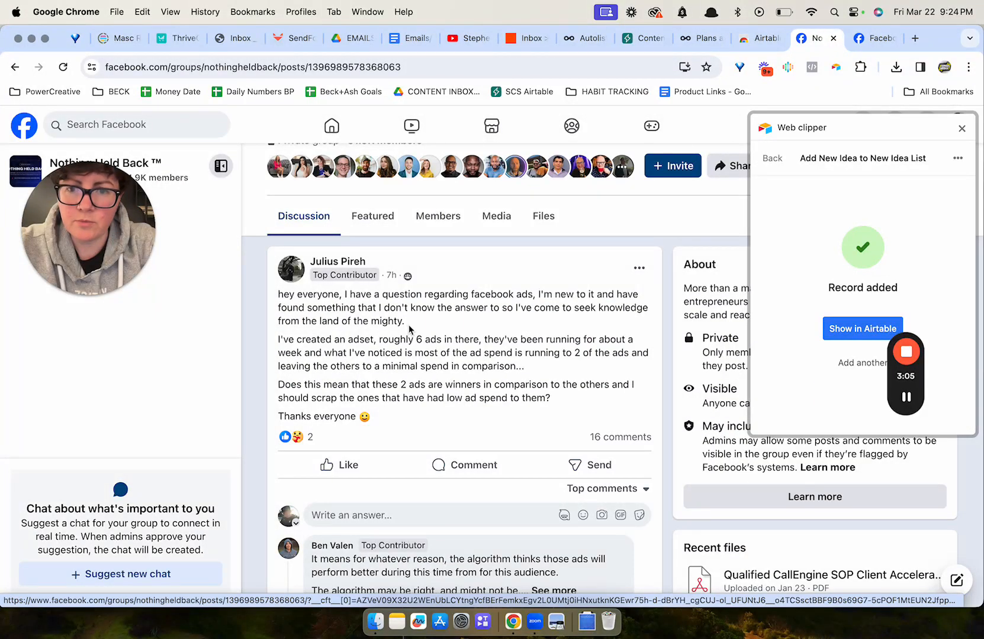
Reopen the web clipper, open the Add New Idea to New Idea List clipper form, and close it again.
click(958, 159)
click(959, 159)
click(962, 129)
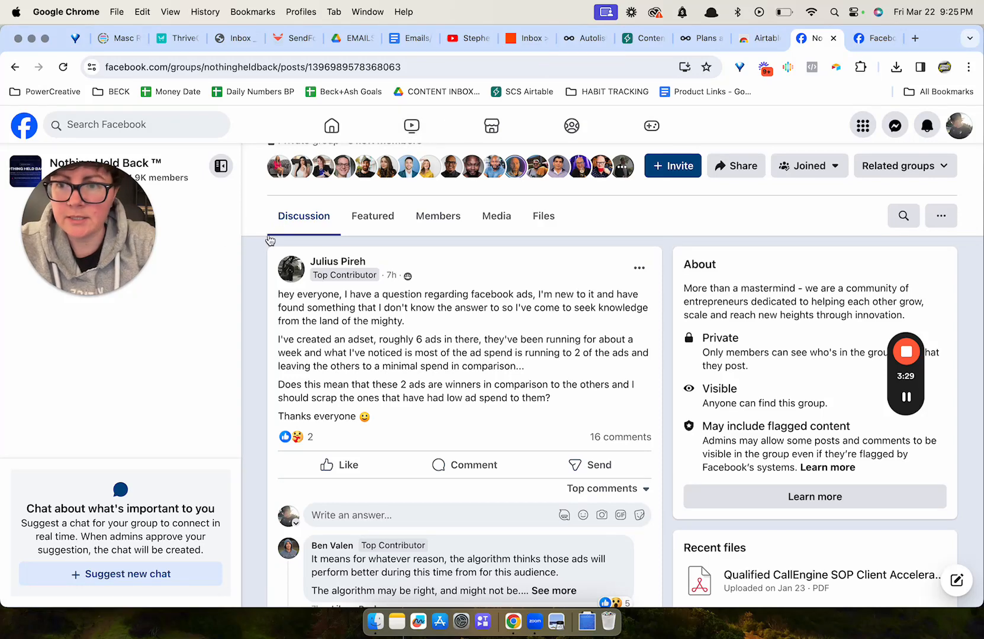
click(840, 69)
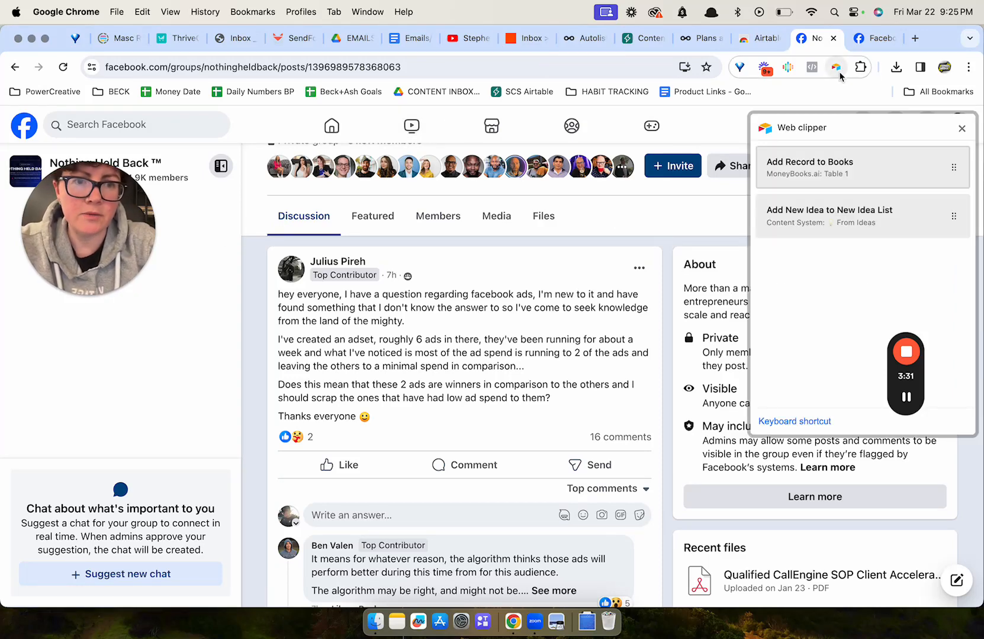
click(871, 210)
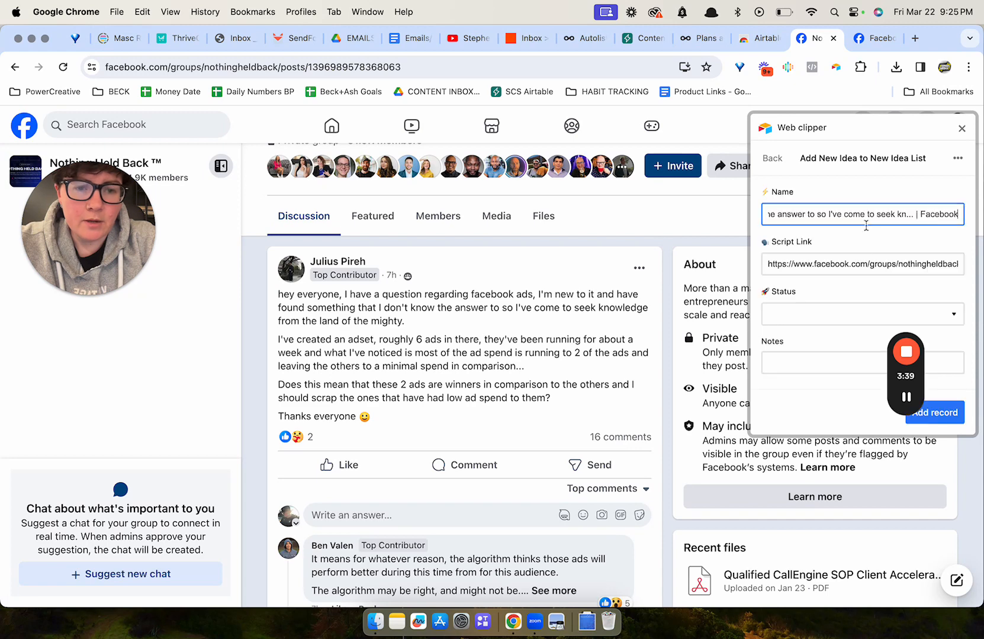
scroll(838, 225, down, 1)
scroll(829, 260, down, 3)
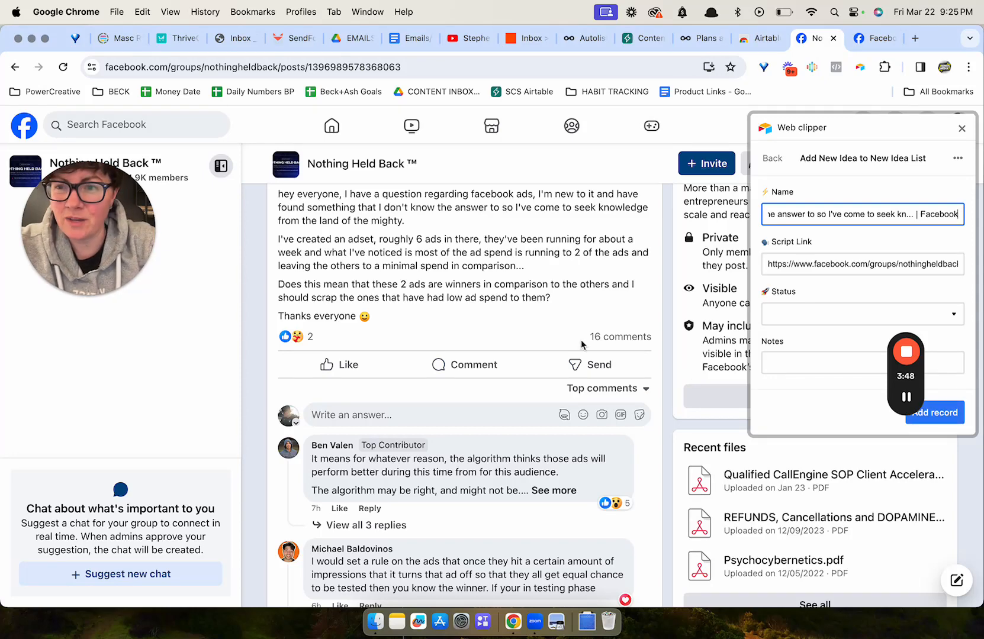
click(959, 134)
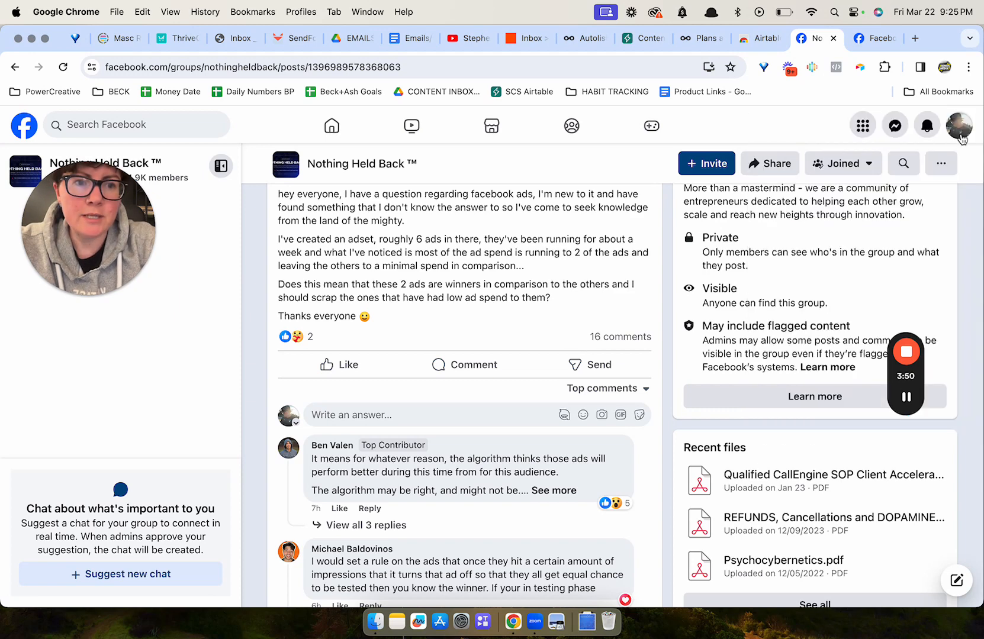
Open the Airtable web clipper page in the Chrome Web Store and check its entry in the extensions list.
click(750, 39)
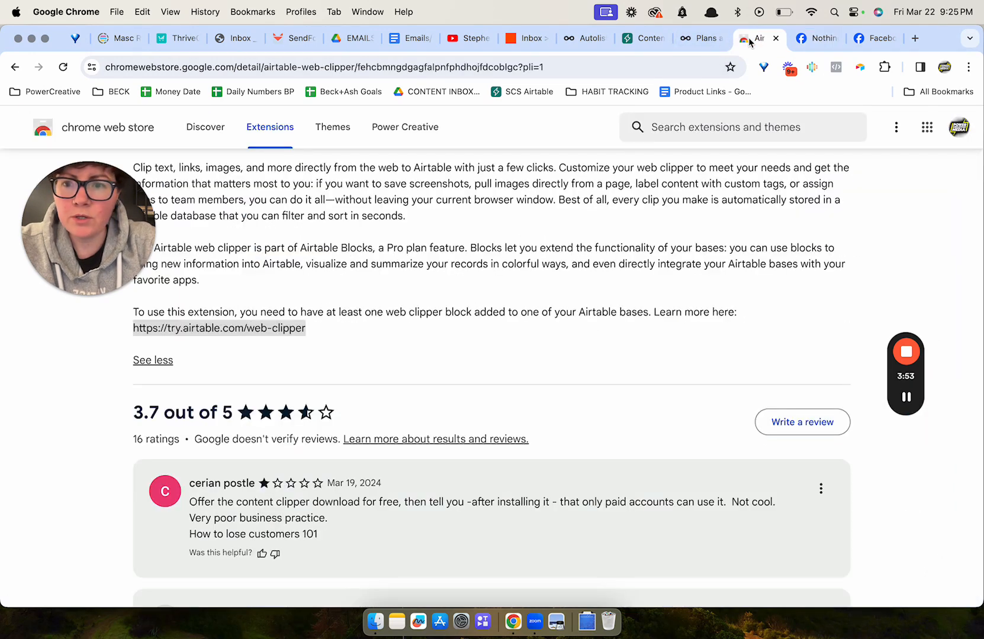
scroll(687, 235, up, 10)
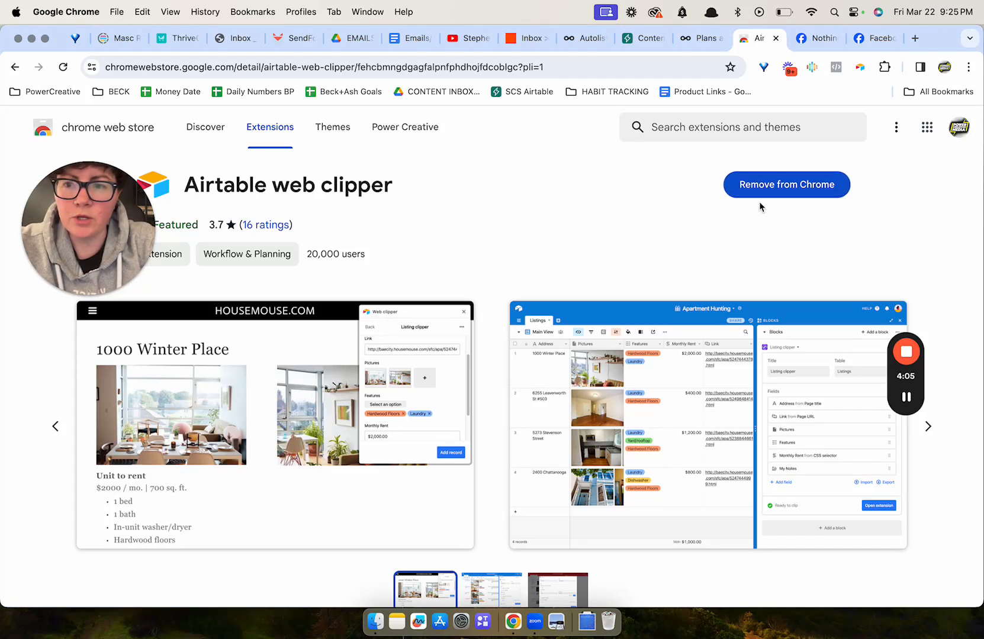
click(884, 67)
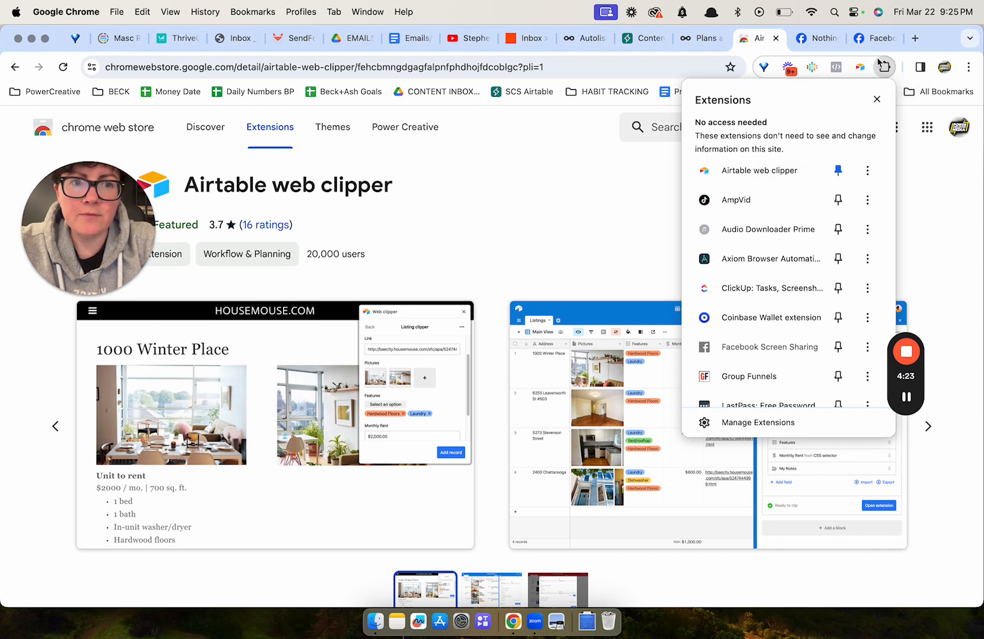
click(610, 204)
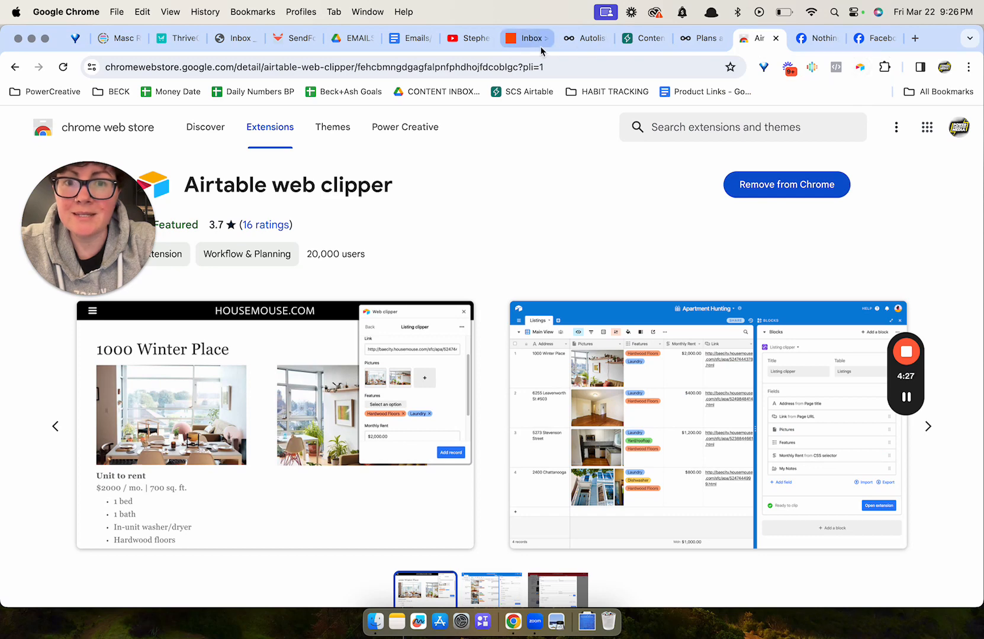
Open the base's Extensions panel and search the extension marketplace for web clip, then close the marketplace.
click(633, 41)
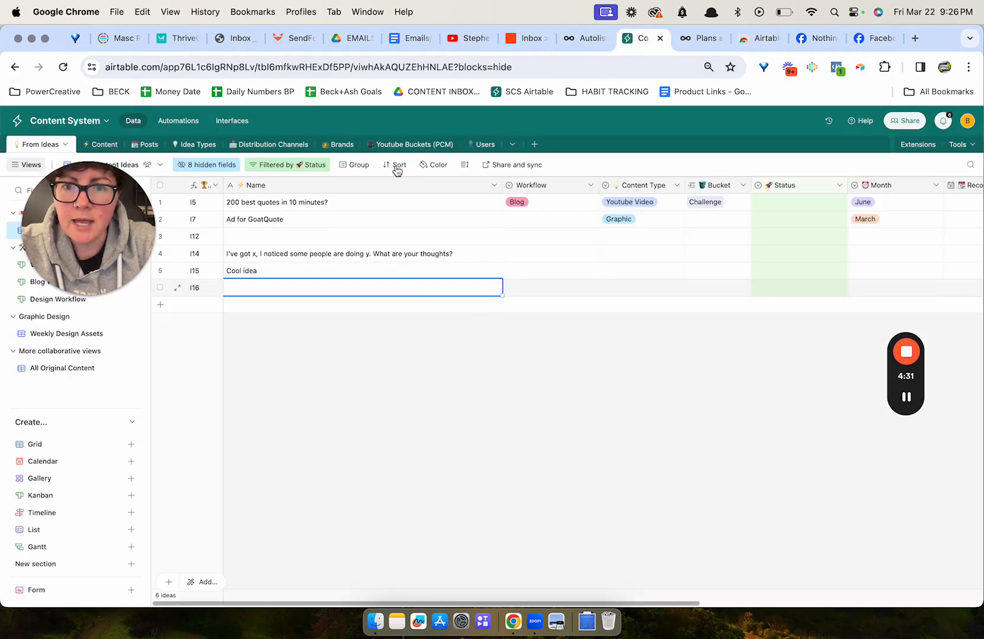
click(917, 146)
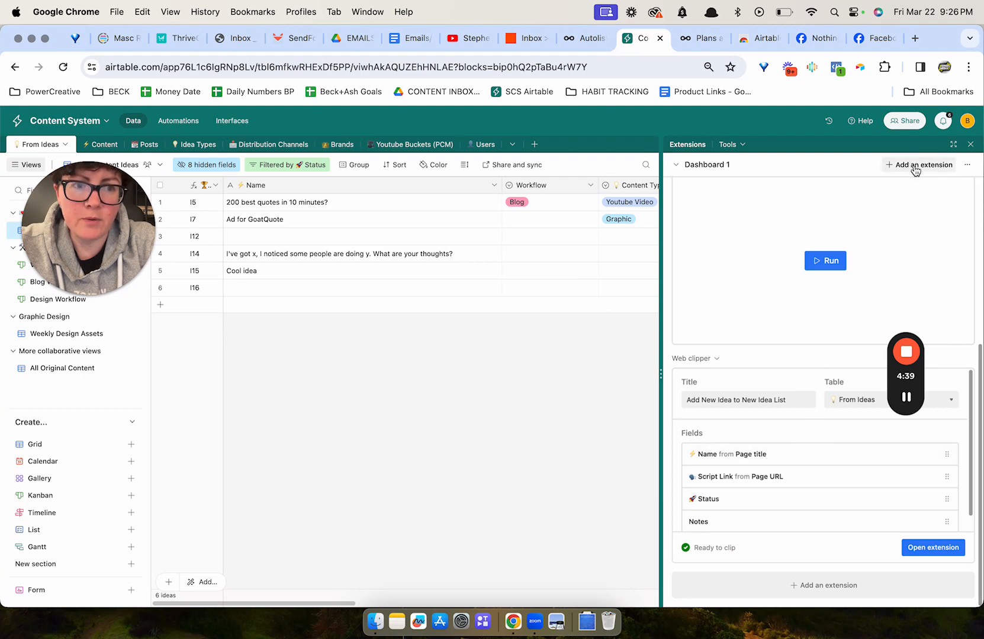
click(916, 166)
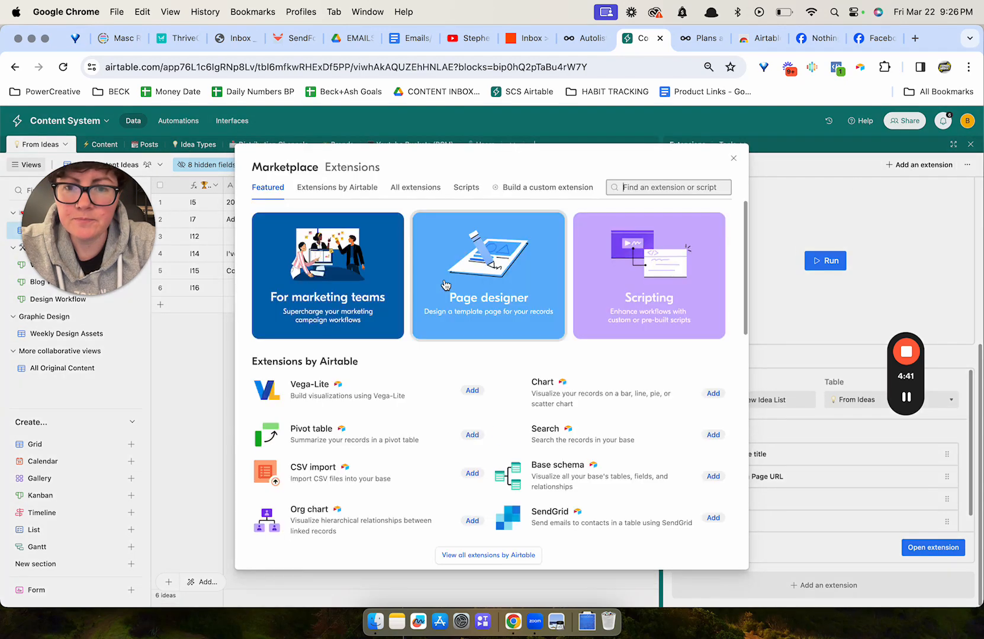
text(web clip)
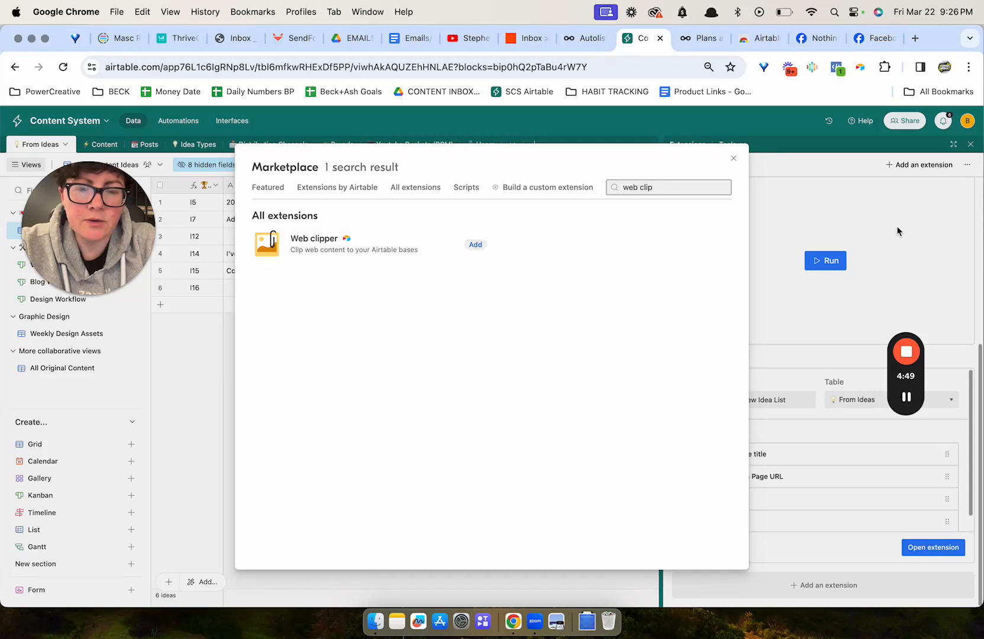
click(734, 161)
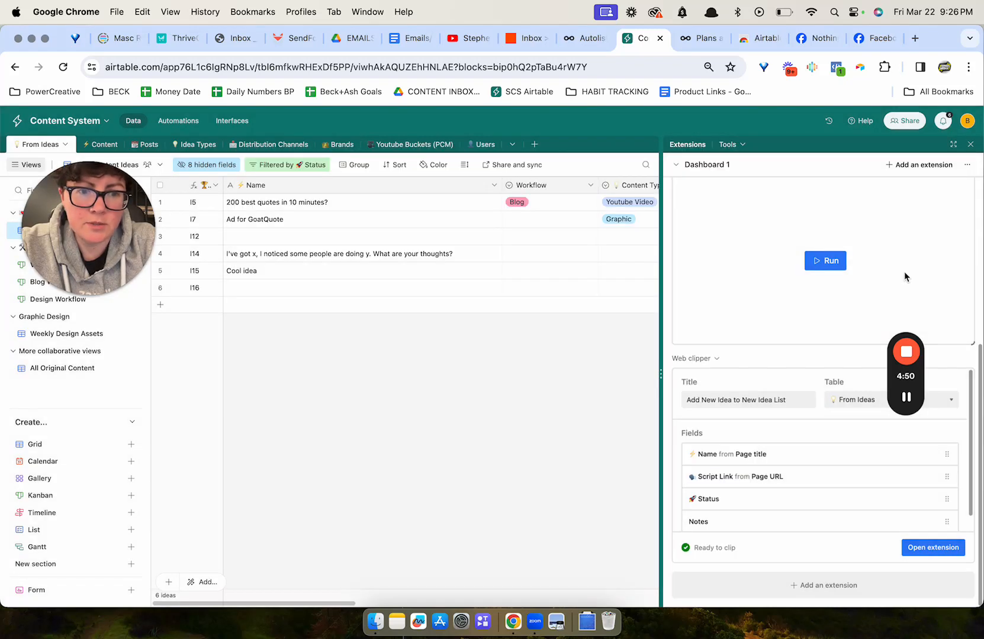
Rename the web clipper's title to NEW IDEA SCS.
drag(893, 379, 550, 407)
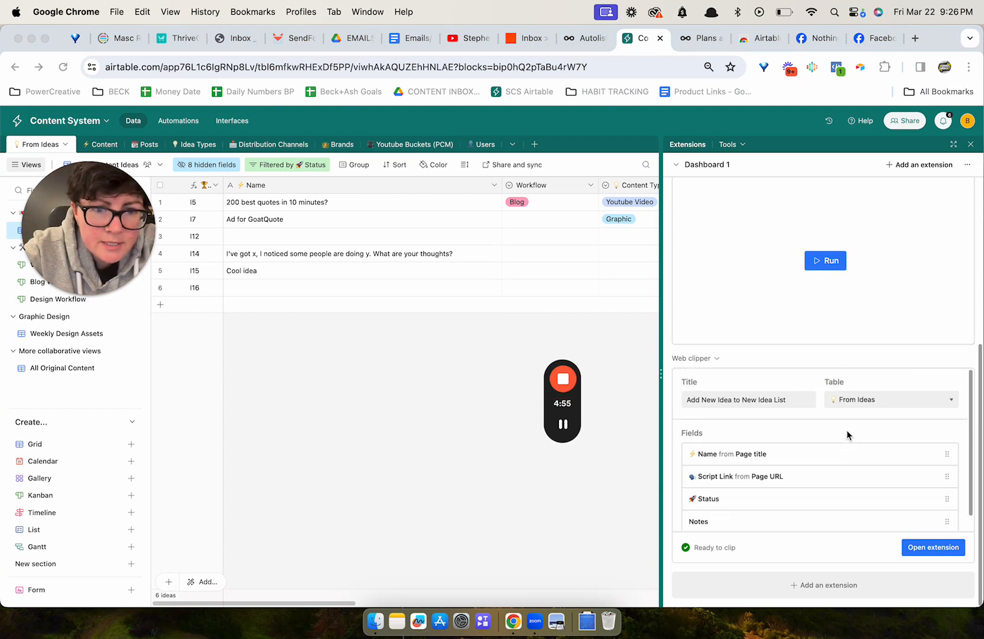
click(723, 402)
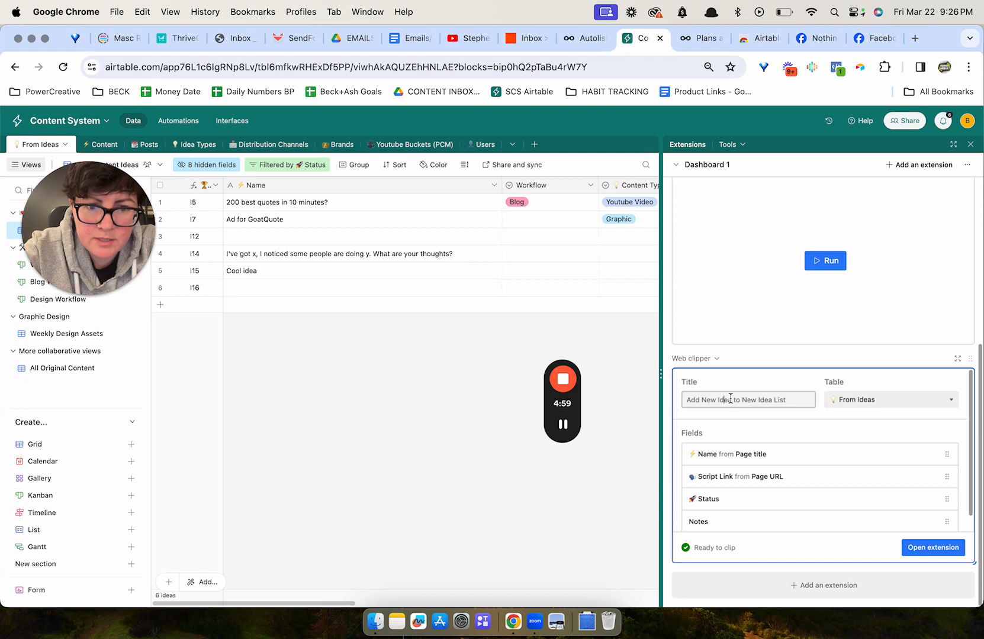
double_click(795, 400)
key(super+a)
text(NEW)
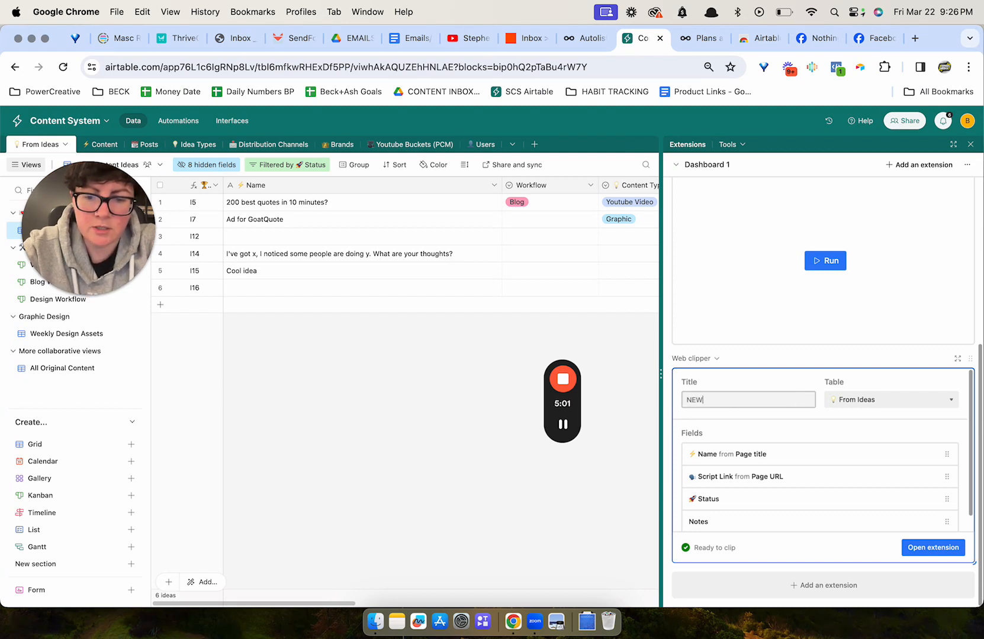
text( IDEA SCS)
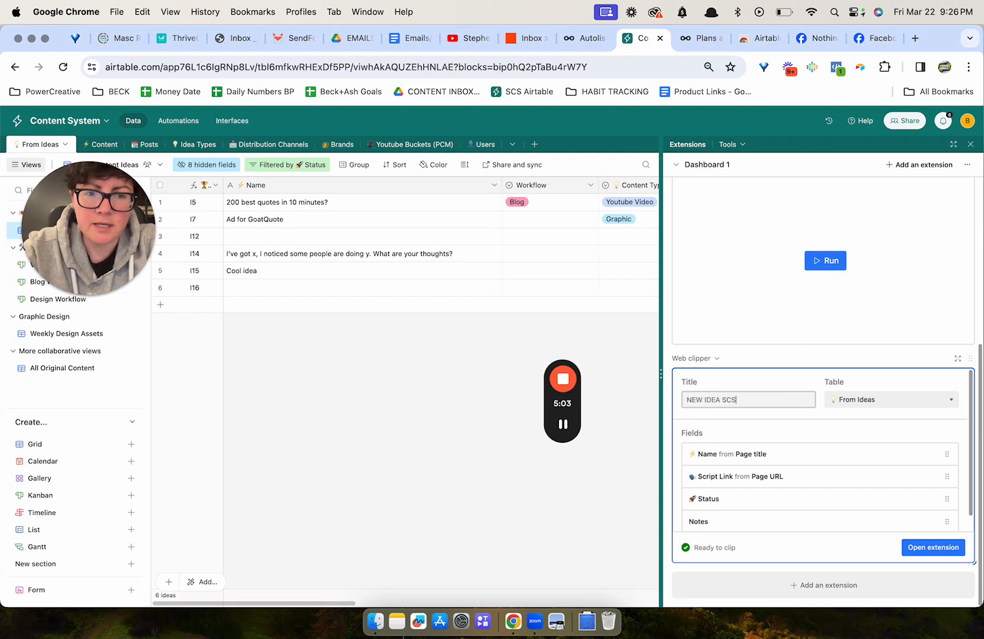
click(861, 378)
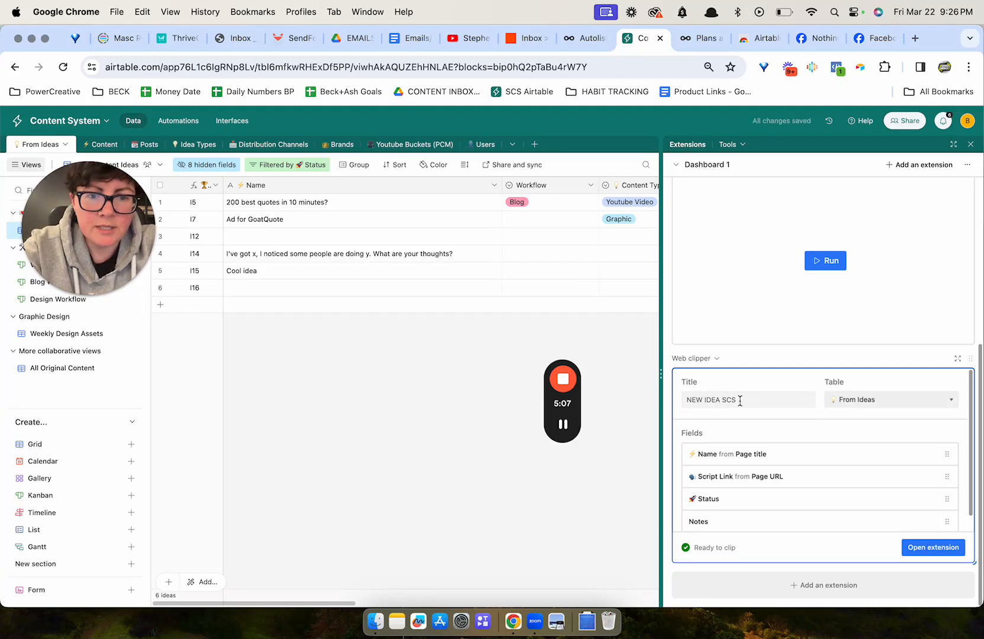
Check that the clipper's target table is From Ideas, reselecting it in the table list.
click(897, 402)
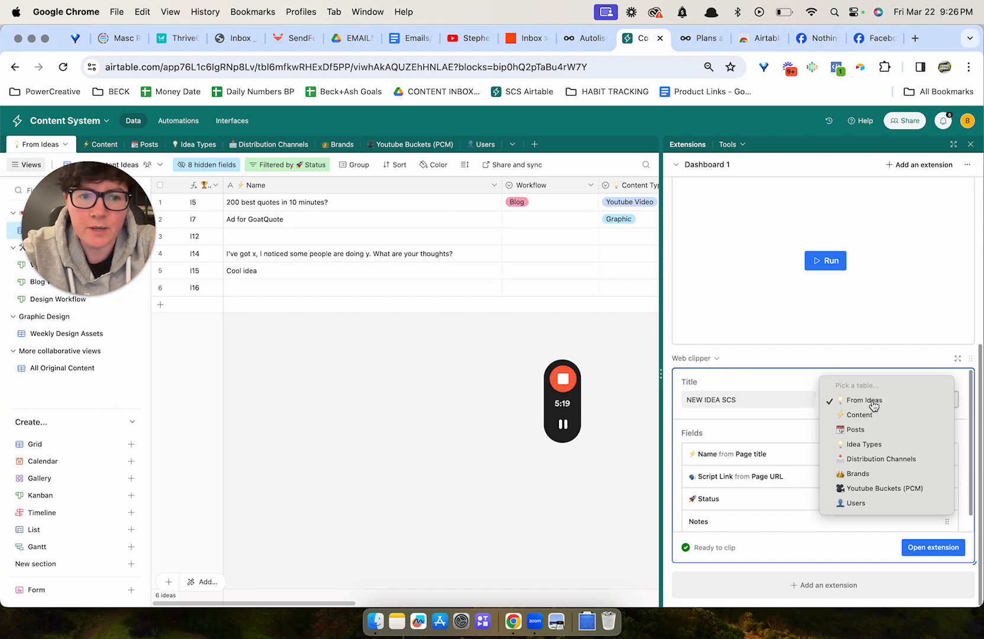
click(872, 402)
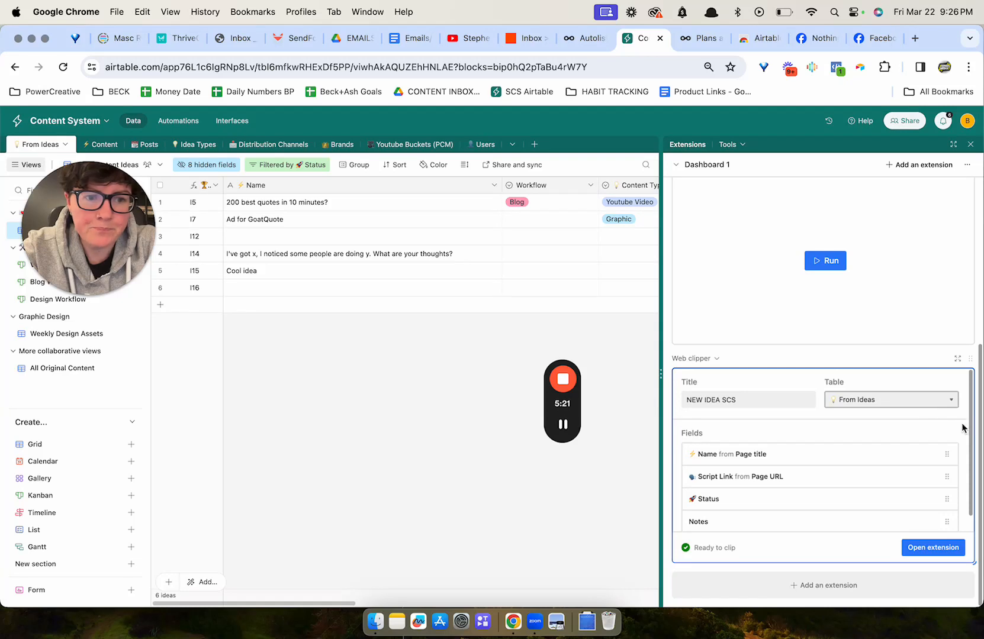
scroll(963, 423, down, 1)
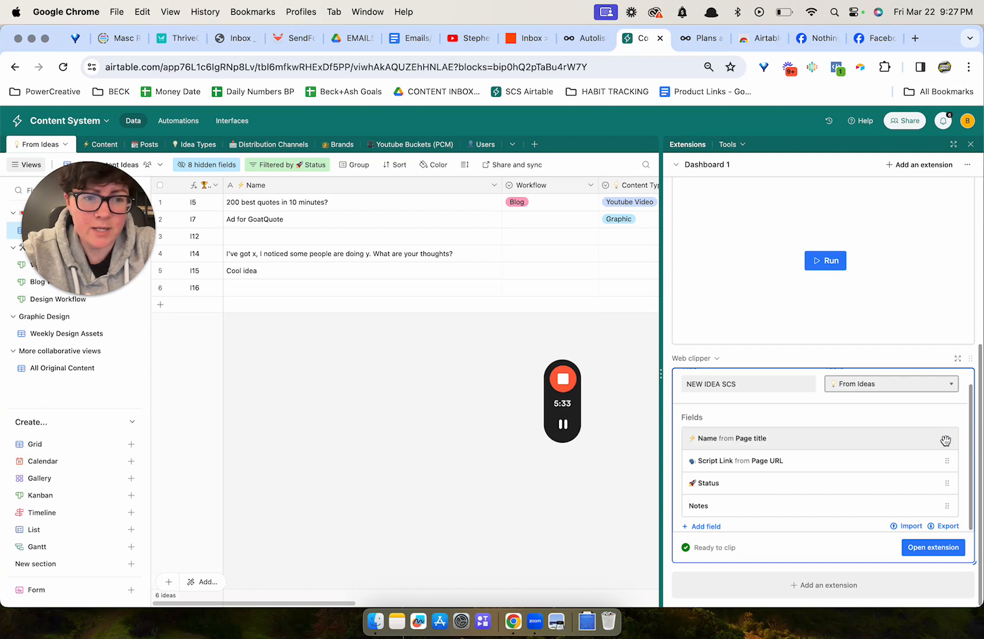
Review the Name field mapping, keeping the field as Name with default value Page title.
click(793, 441)
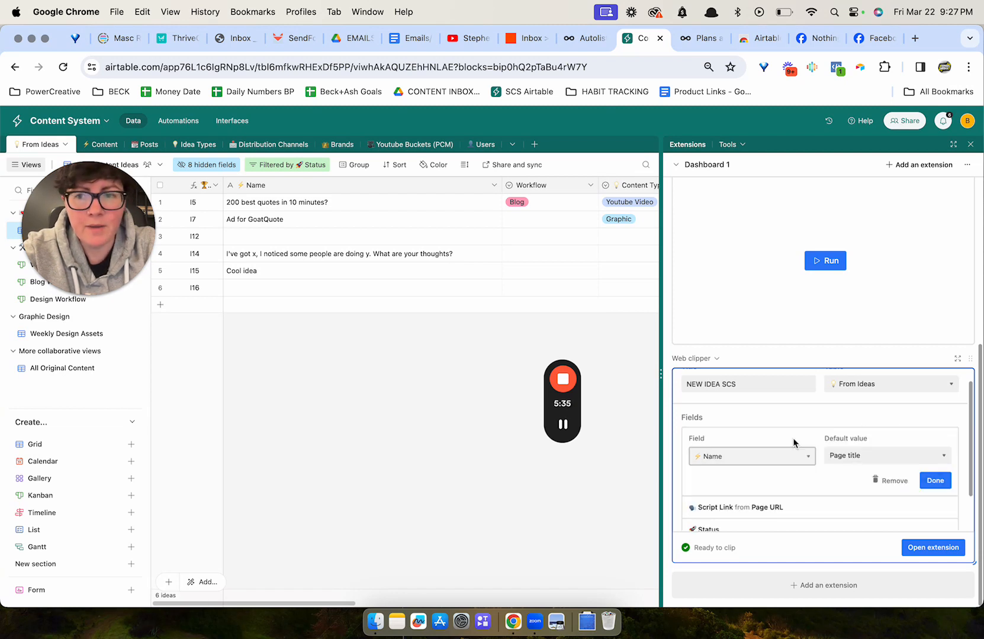
scroll(805, 443, down, 2)
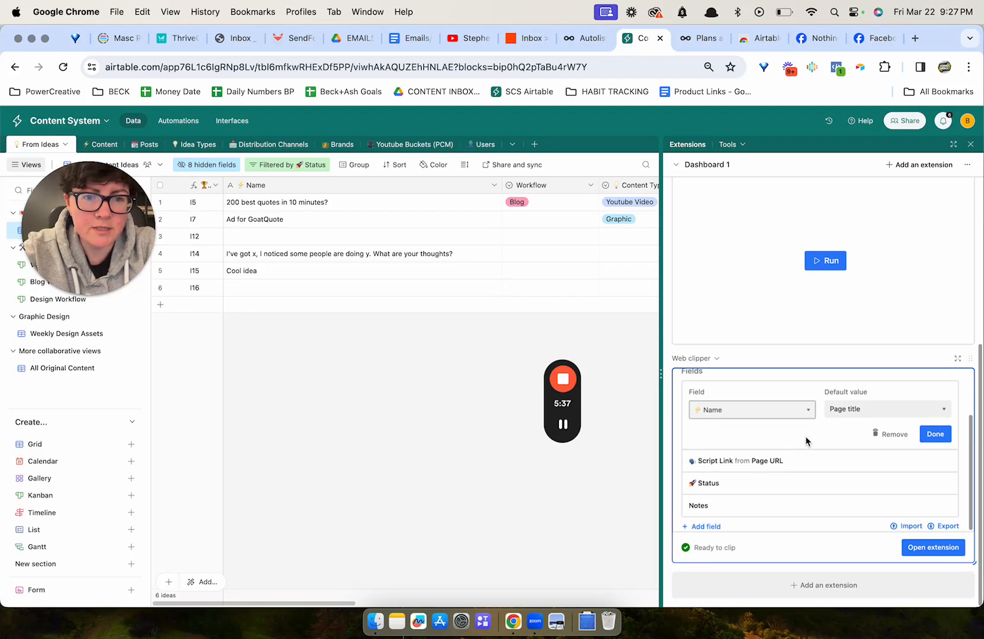
scroll(805, 441, up, 1)
click(769, 424)
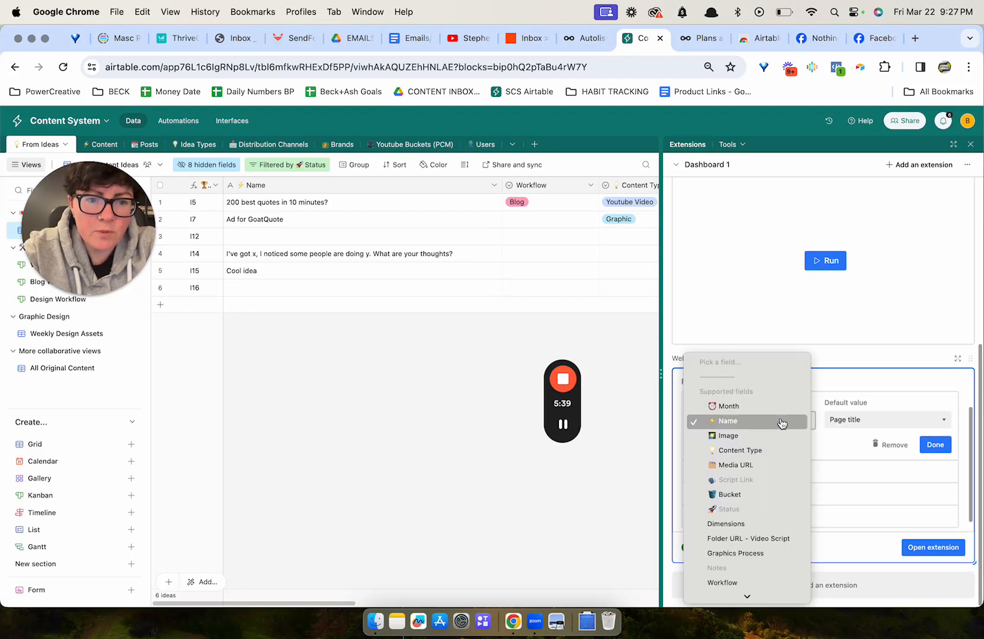
click(756, 424)
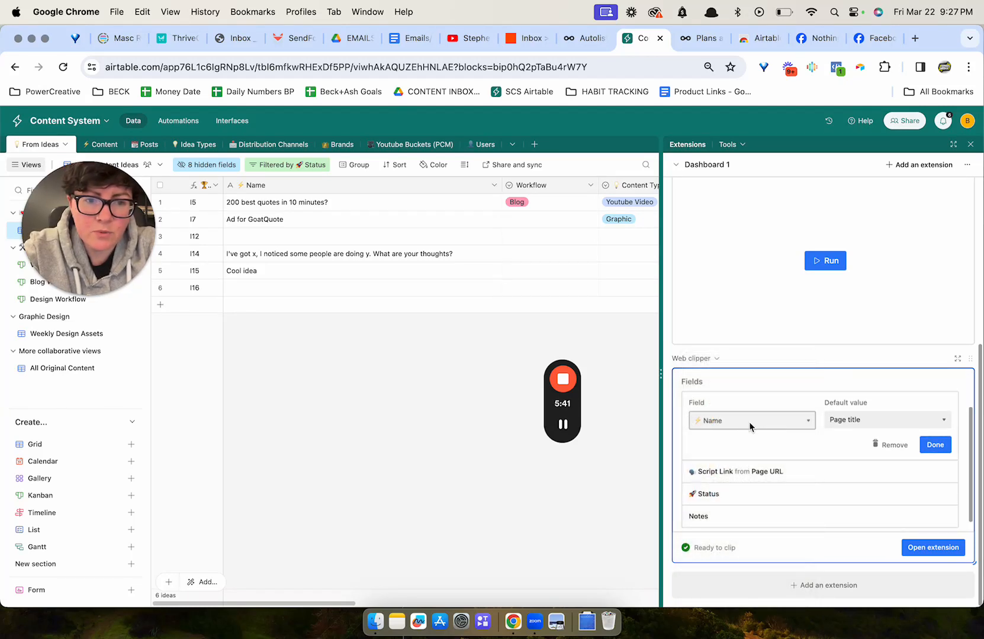
click(862, 421)
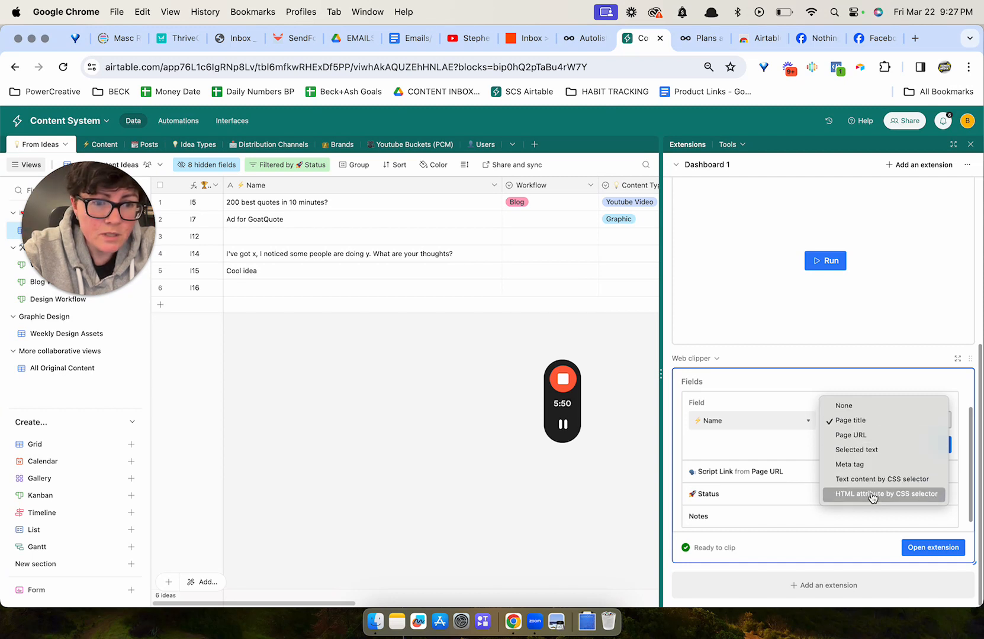
click(867, 421)
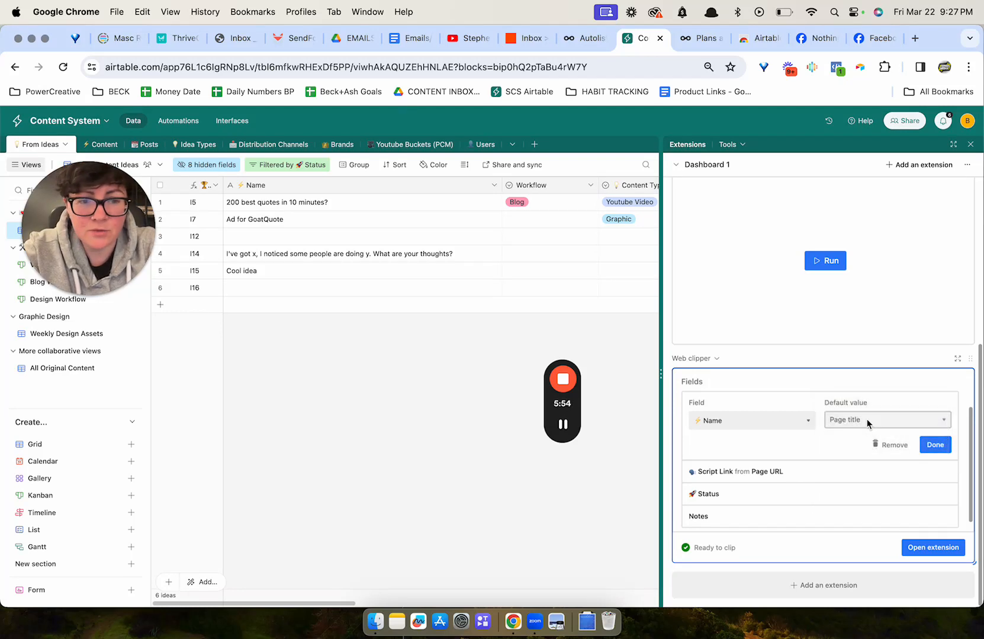
click(936, 445)
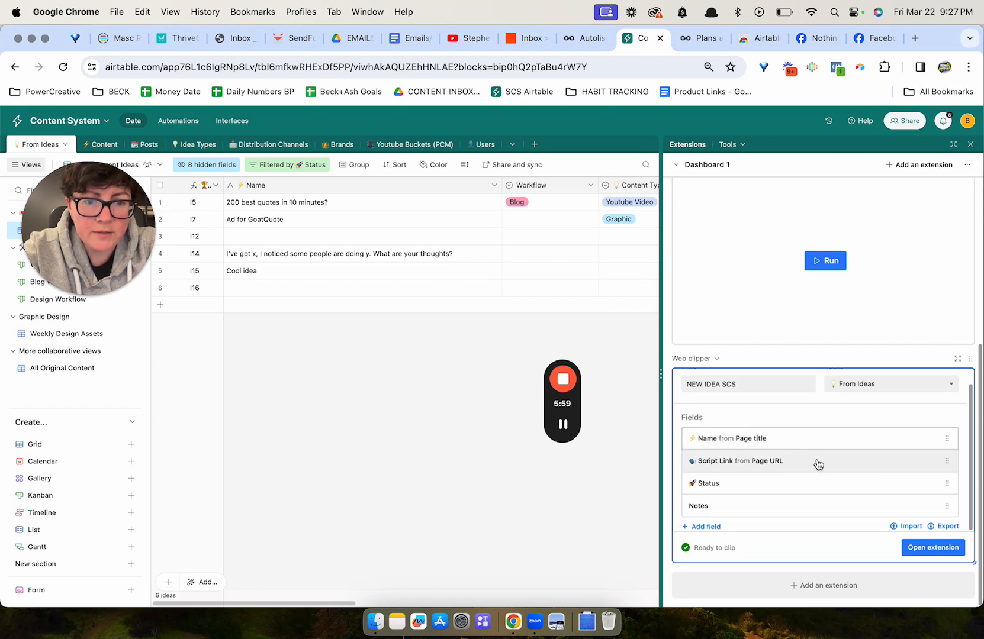
Review the Script Link field mapping from Page URL and close it.
click(759, 464)
scroll(747, 479, down, 2)
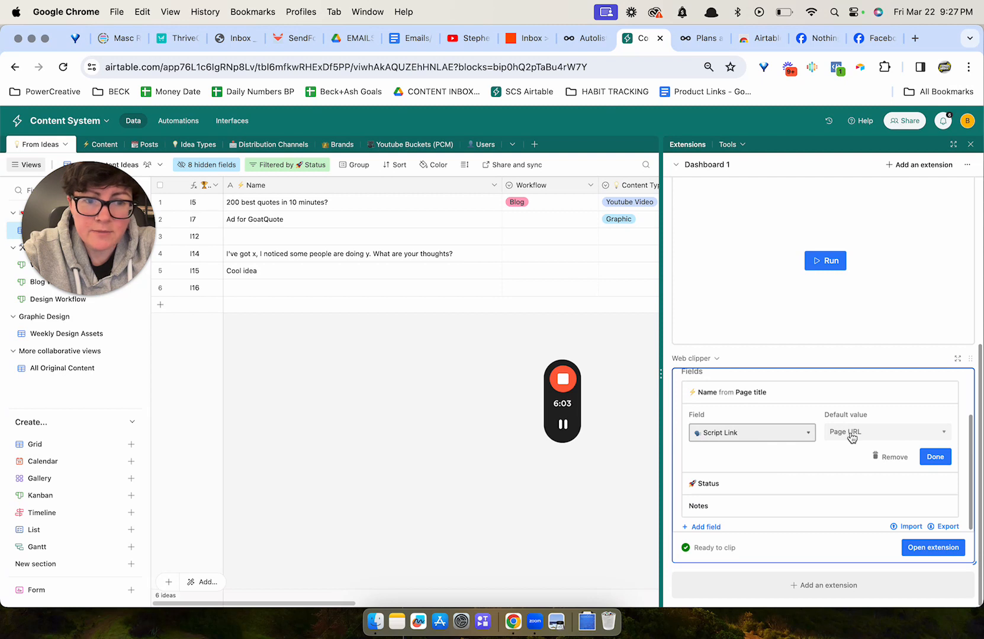
click(936, 456)
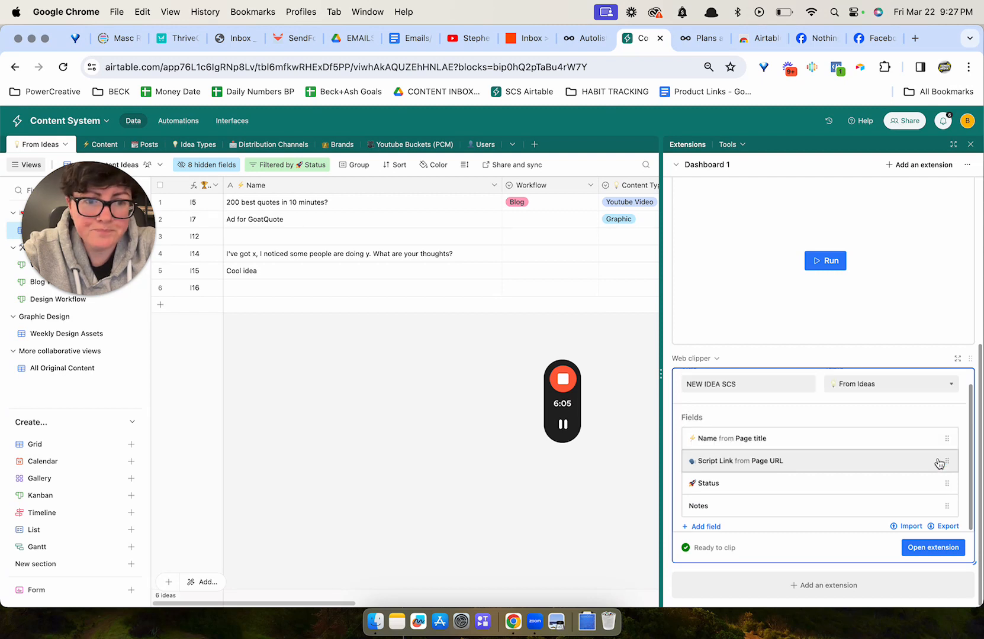
Try setting the Status field's default value to a specific option, then return it to None.
click(815, 489)
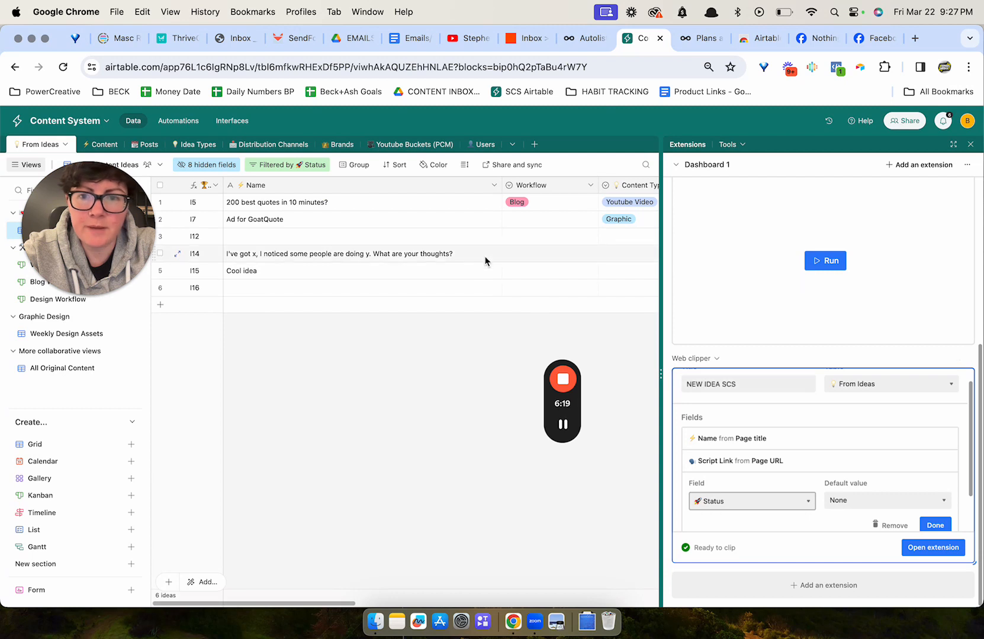
mouse_move(81, 275)
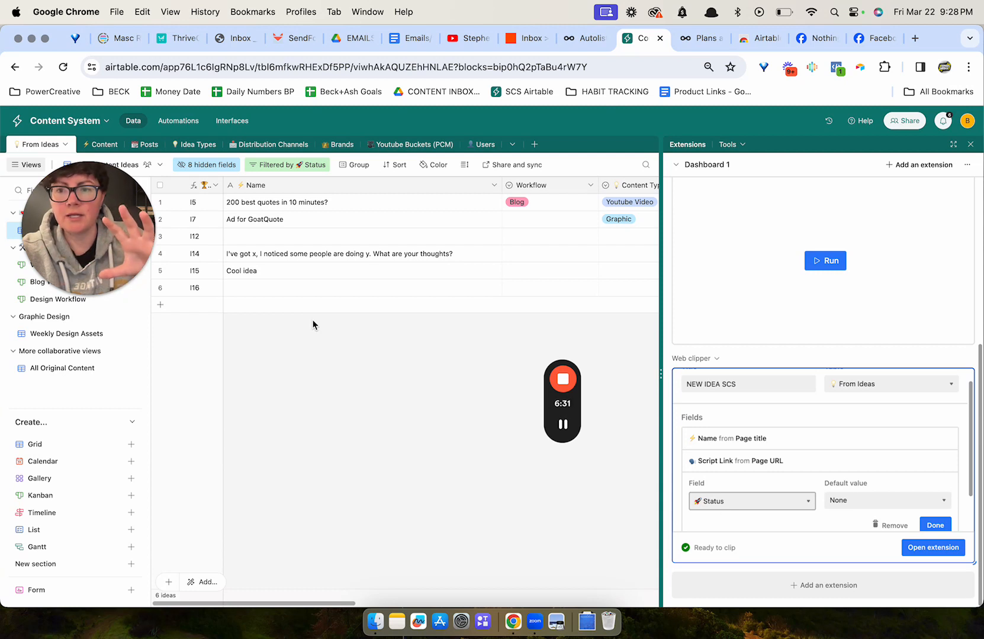
click(882, 501)
click(880, 502)
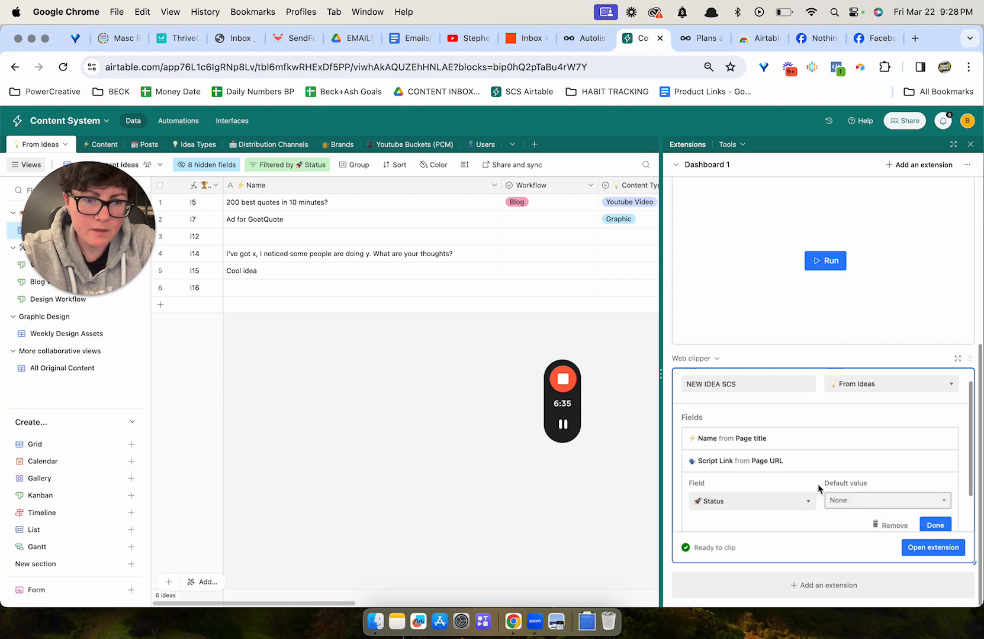
click(877, 507)
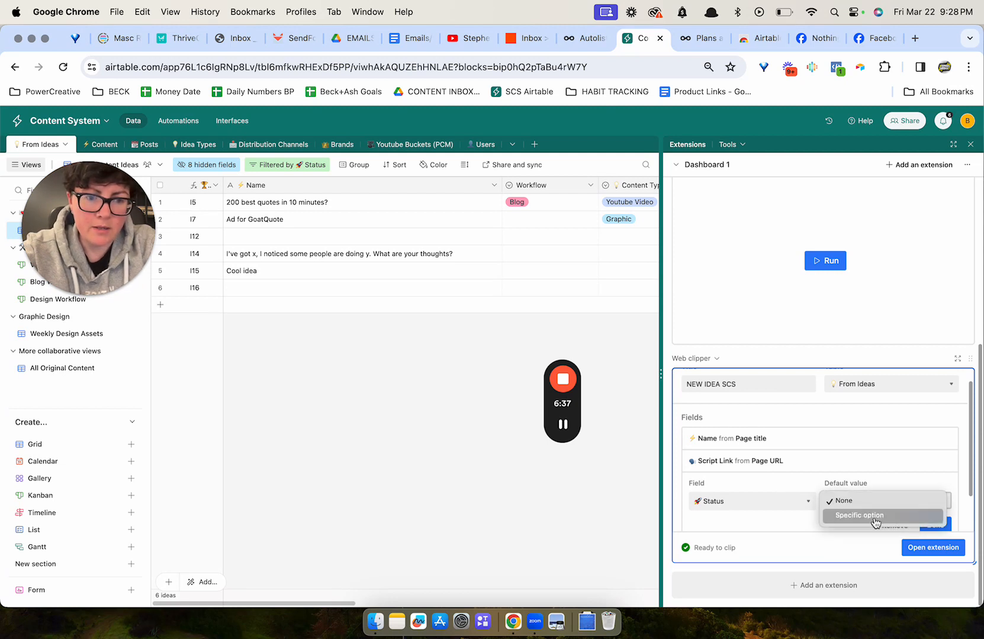
click(875, 516)
click(875, 502)
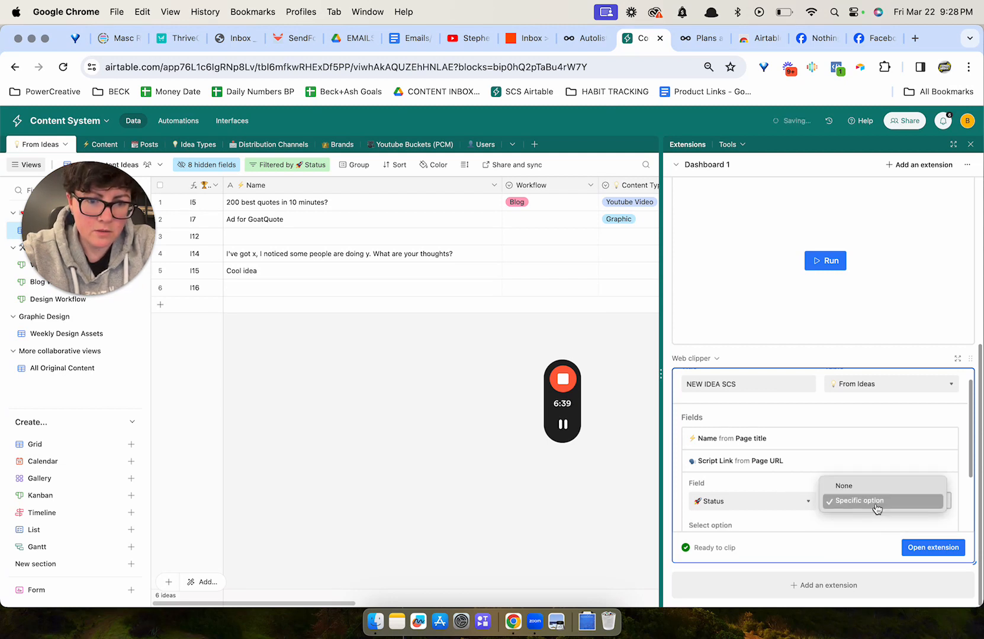
click(877, 508)
scroll(839, 523, down, 2)
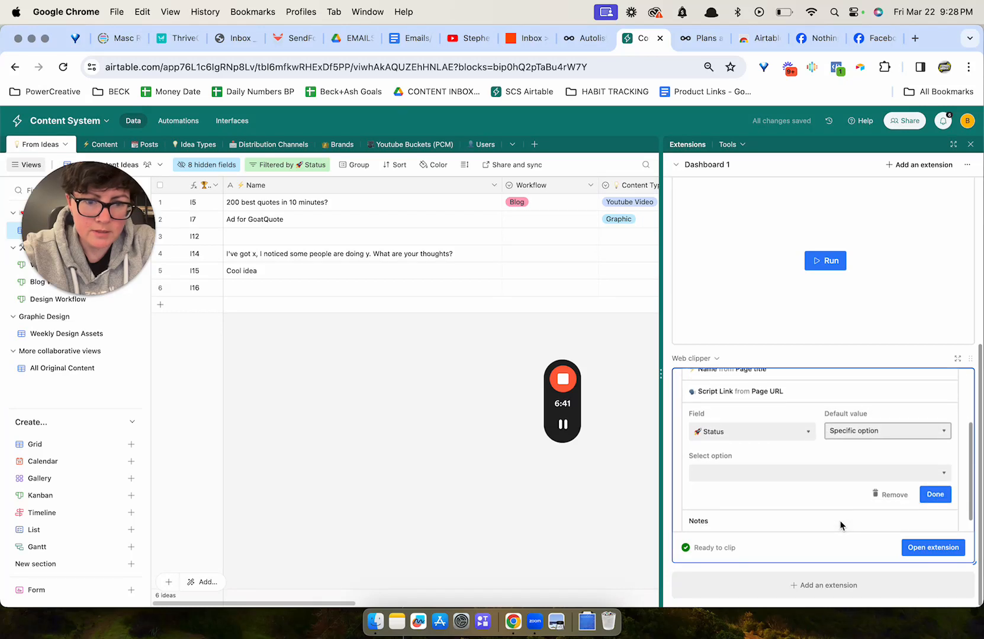
click(835, 473)
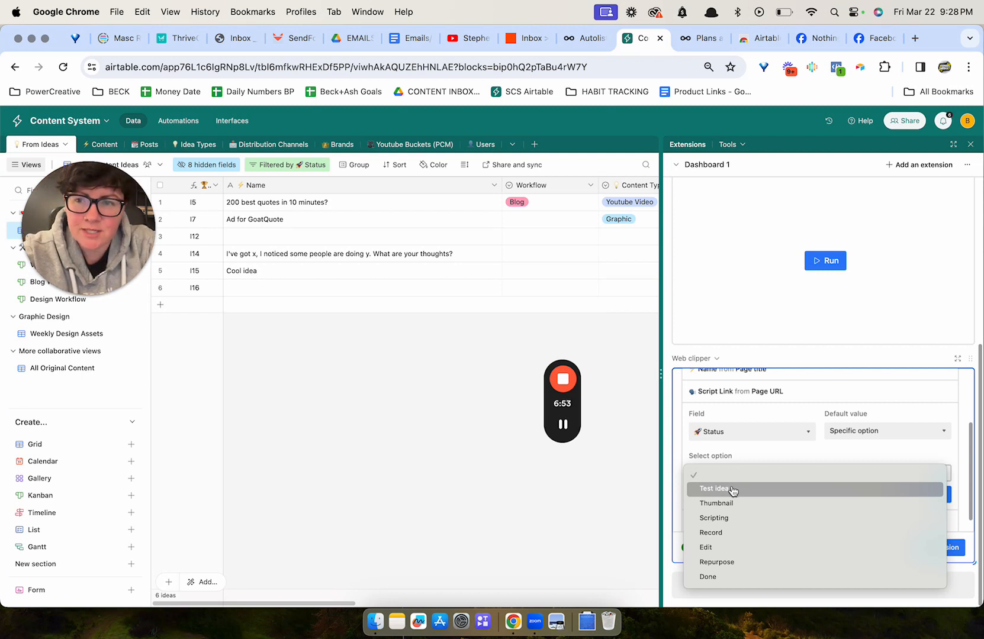
click(816, 446)
click(876, 435)
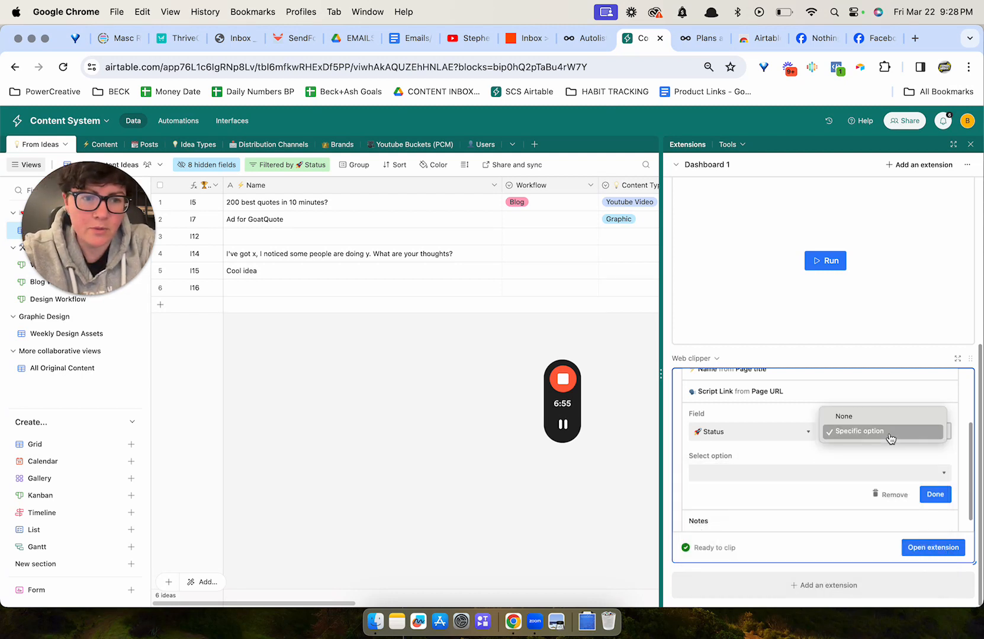
click(880, 418)
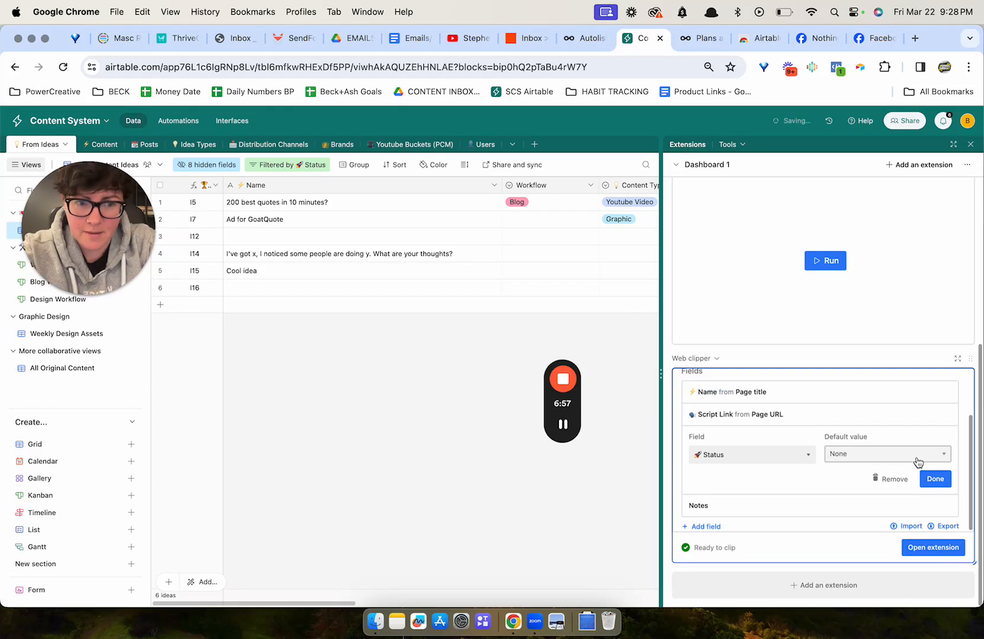
click(946, 482)
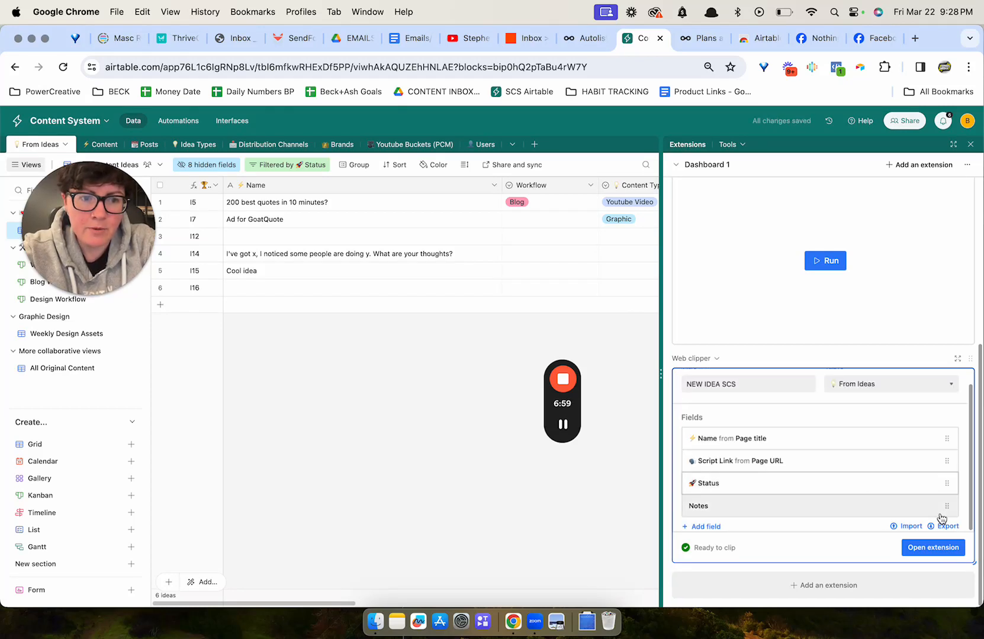
Review the Notes field mapping, then close the Extensions panel.
click(904, 511)
scroll(851, 491, down, 2)
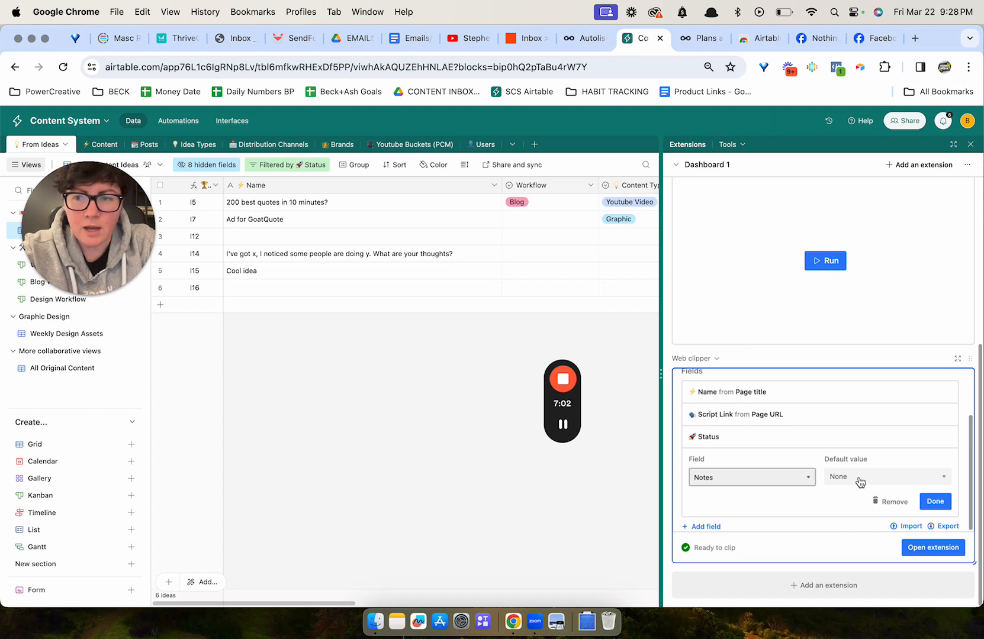
click(934, 502)
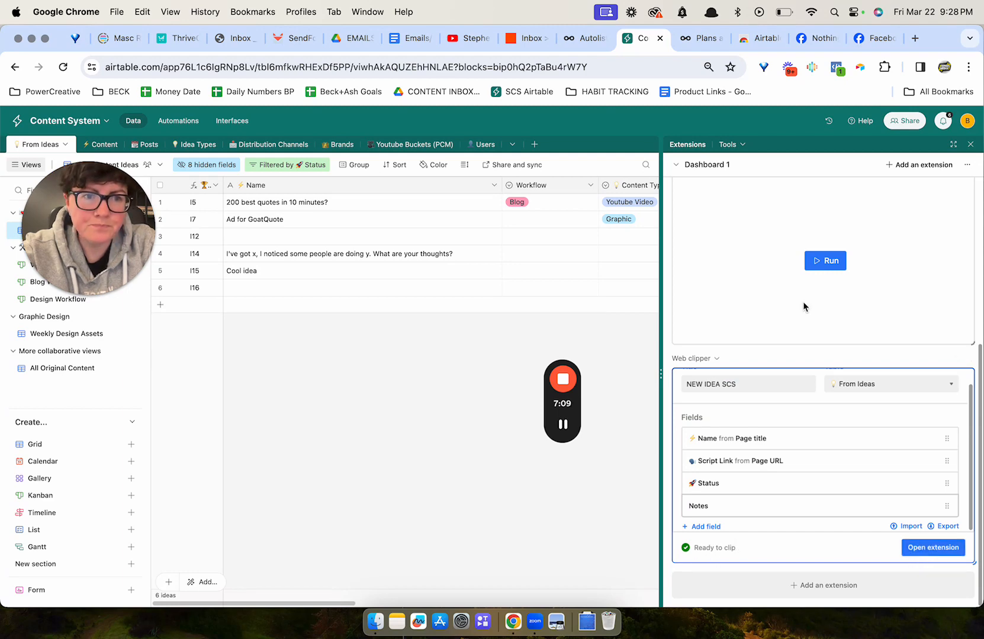
click(970, 145)
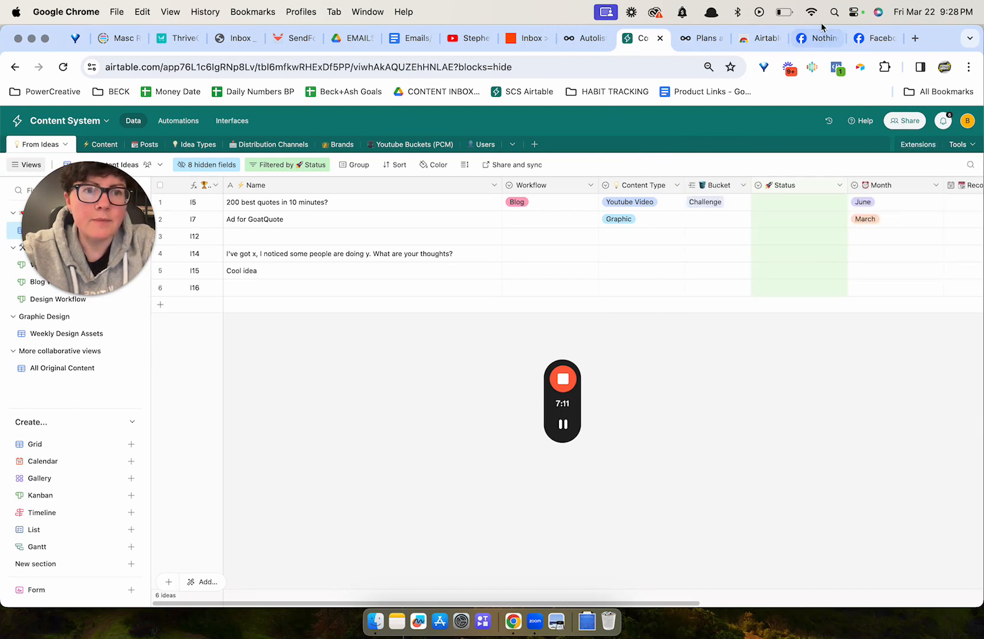
Switch to the Facebook group post tab and open the NEW IDEA SCS clipper from the web clipper extension.
click(816, 42)
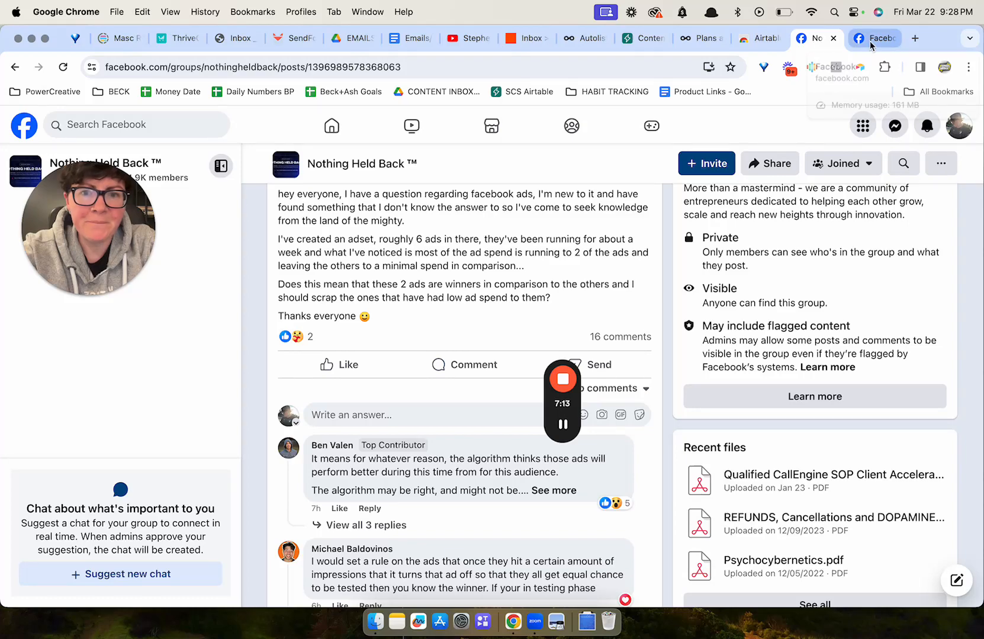
scroll(593, 402, down, 7)
scroll(593, 402, up, 13)
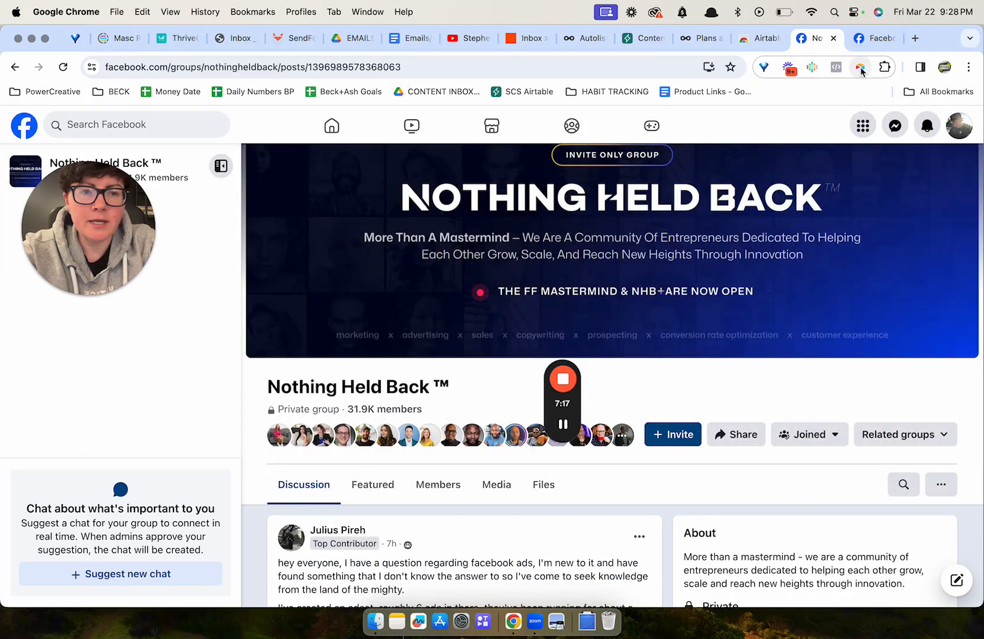
scroll(568, 385, down, 10)
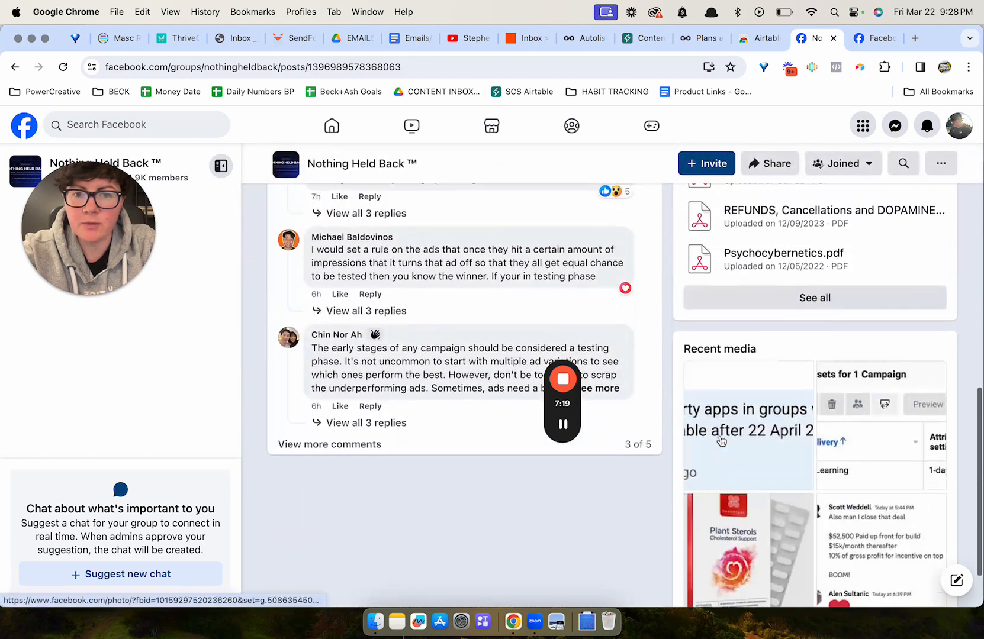
drag(565, 559, 74, 586)
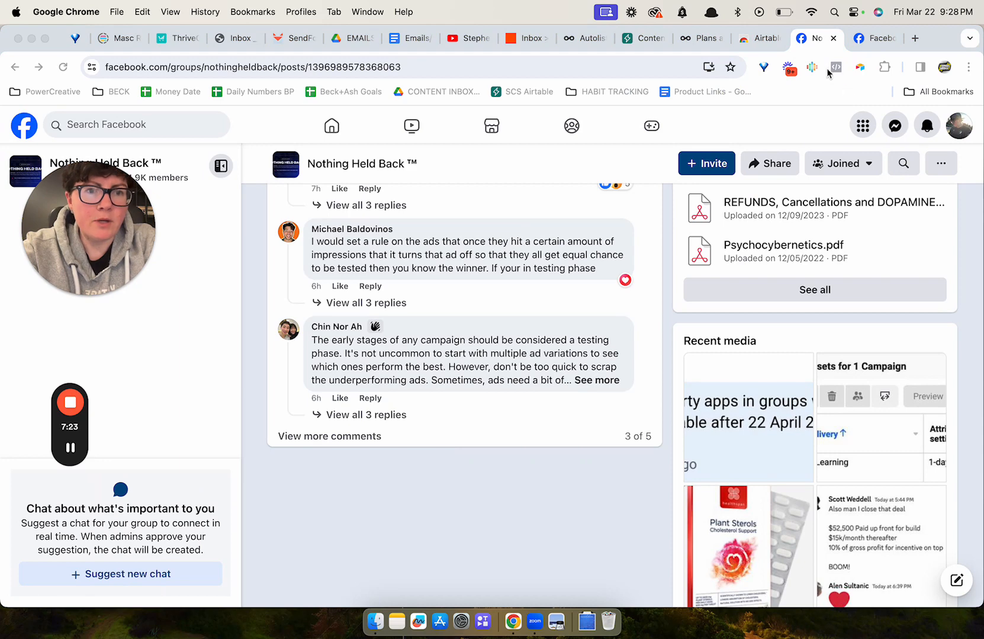
click(859, 67)
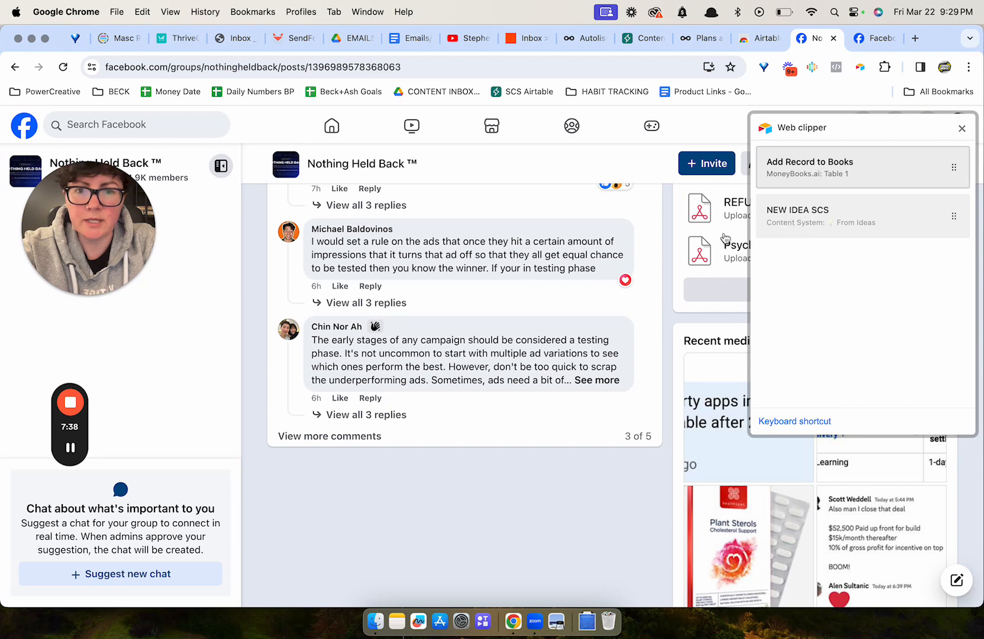
scroll(579, 296, up, 8)
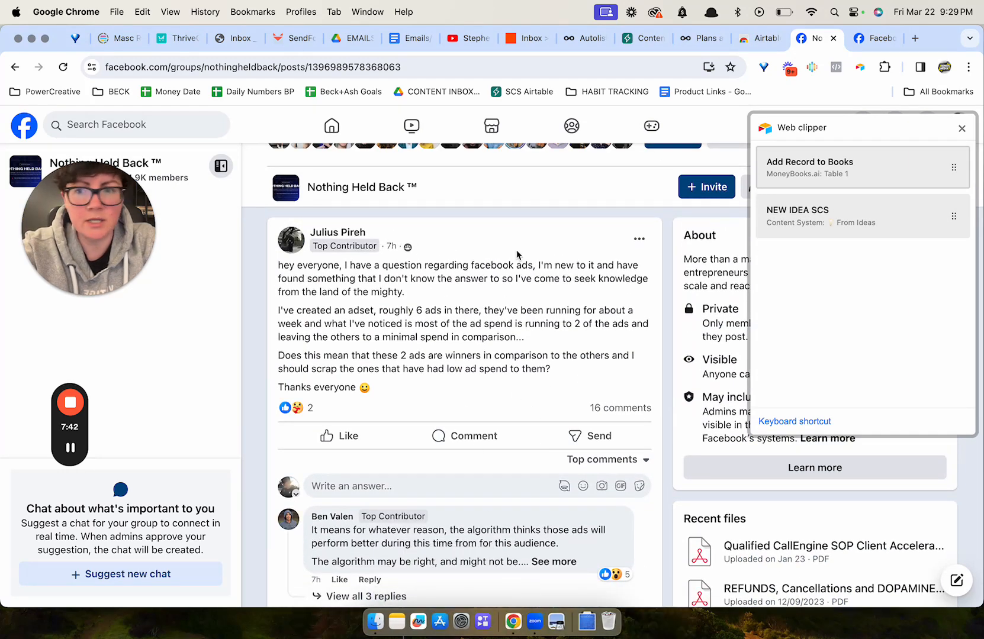
click(848, 199)
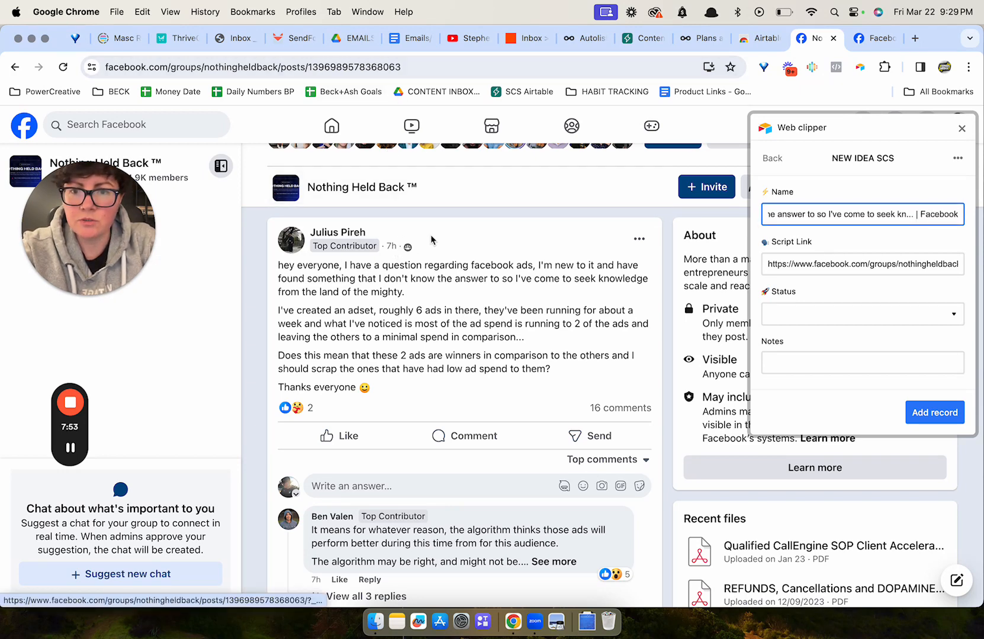
Set the clipper's Name field to "New idea".
scroll(431, 237, up, 5)
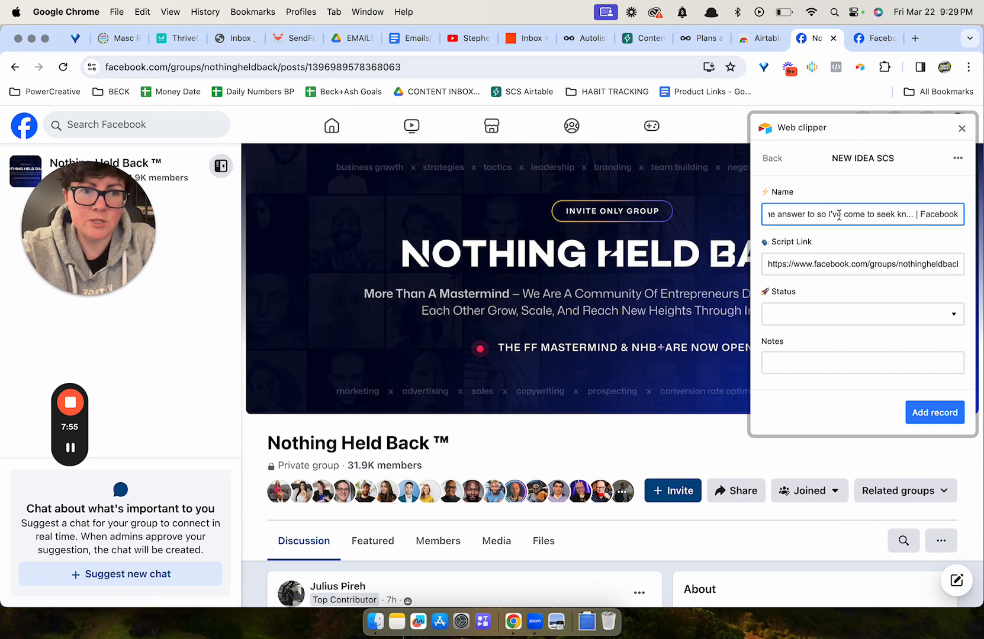
triple_click(803, 213)
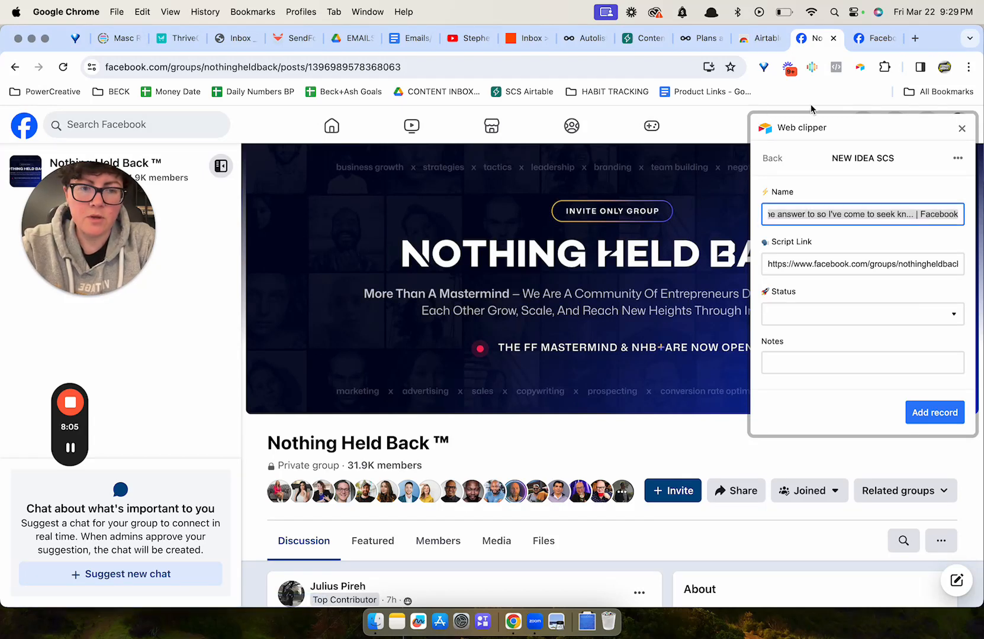
text(New idea)
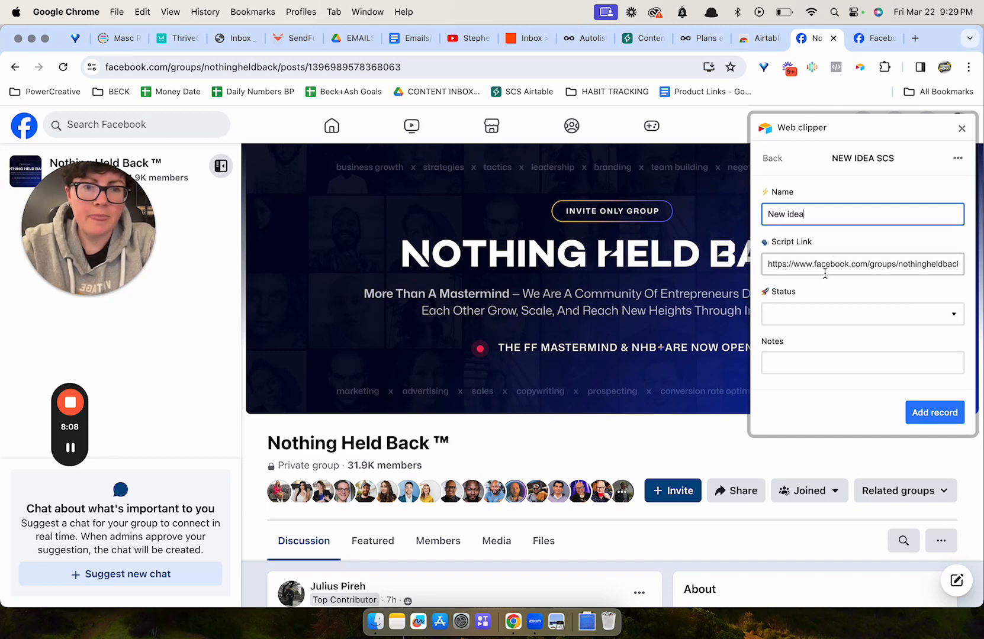
Enter the note "Reminder to talk about FB ads as part of this post" and add the record.
scroll(829, 272, down, 2)
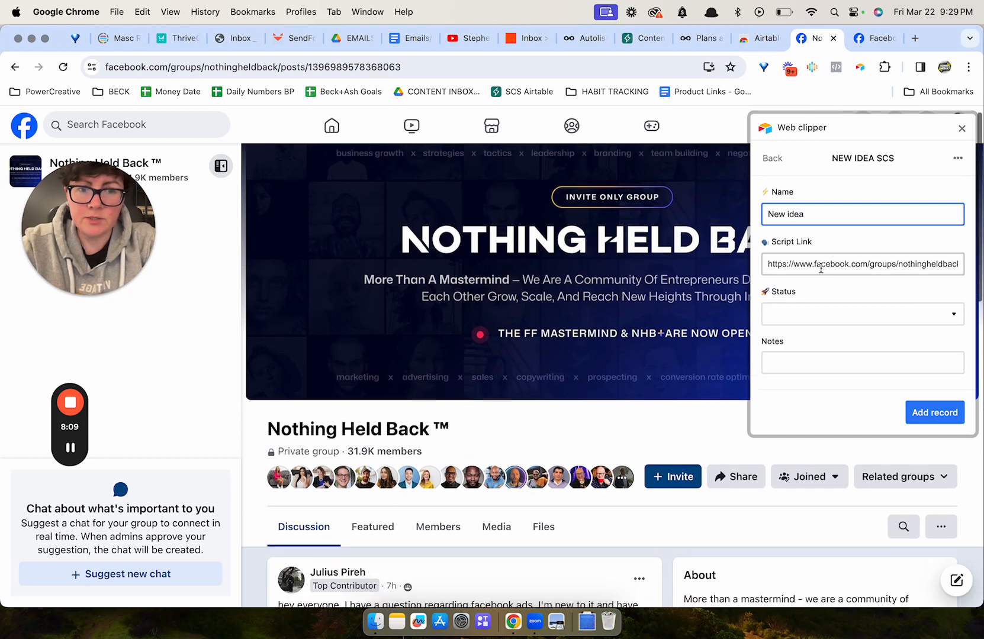
click(840, 362)
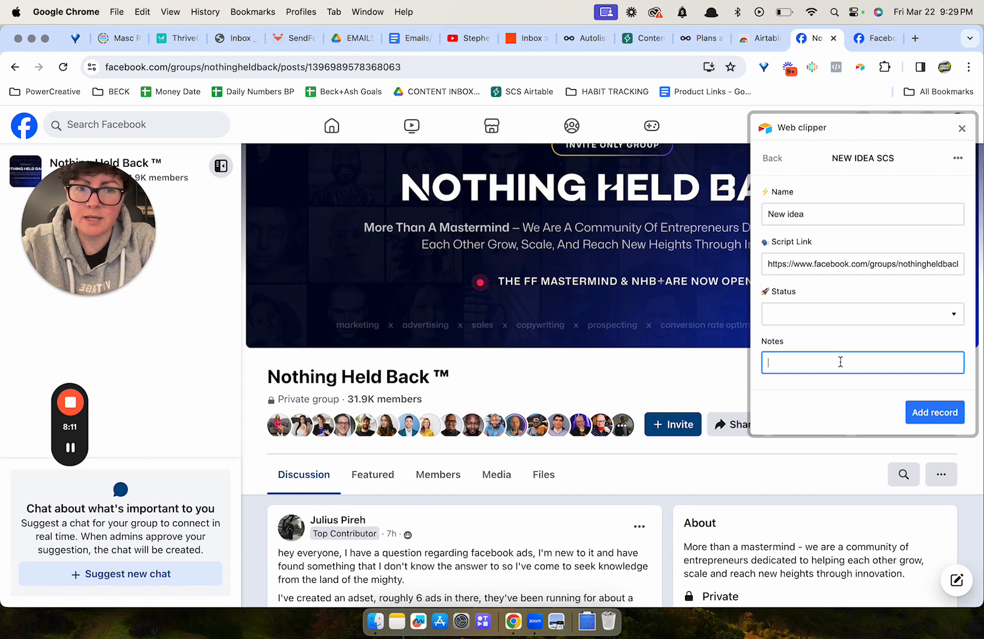
text(W)
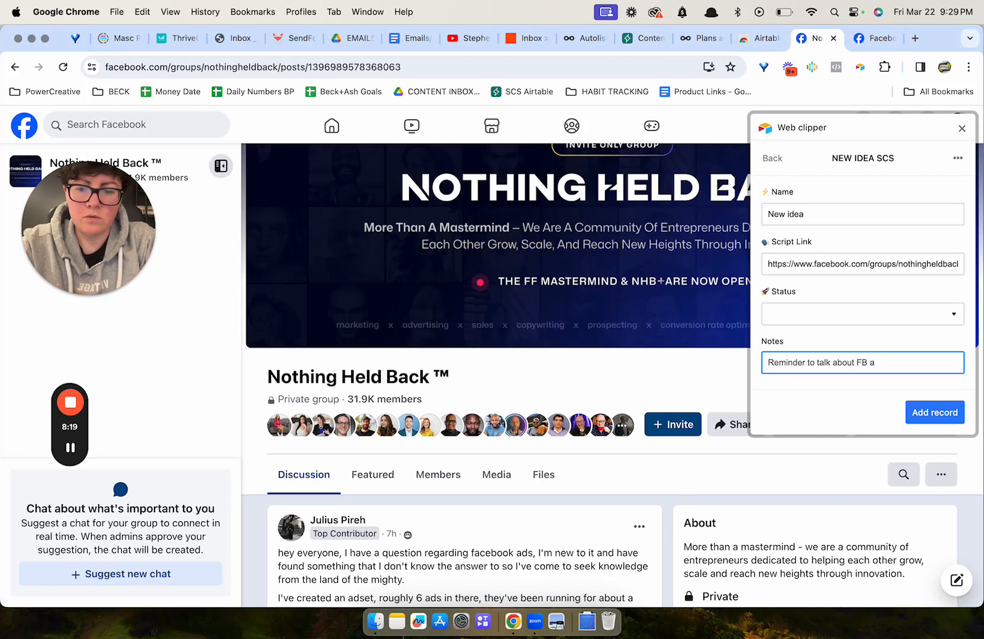
text(part of)
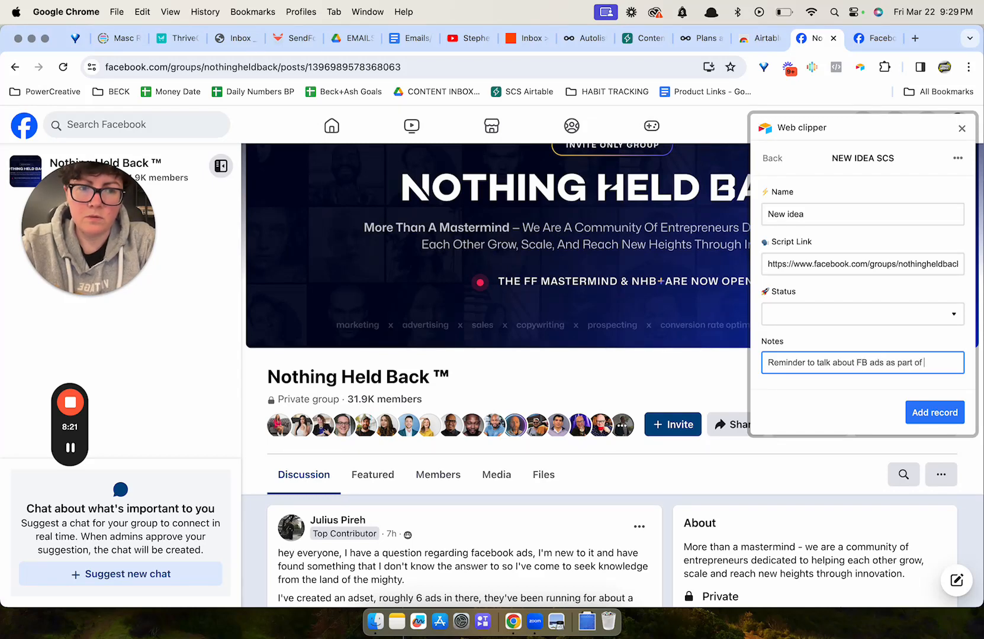
text( this post)
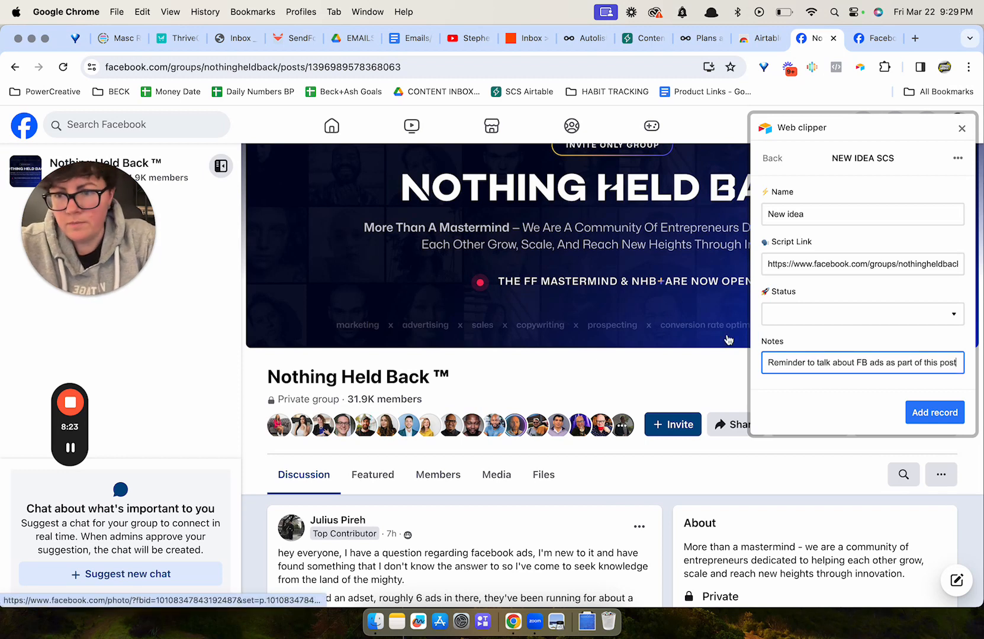
click(940, 413)
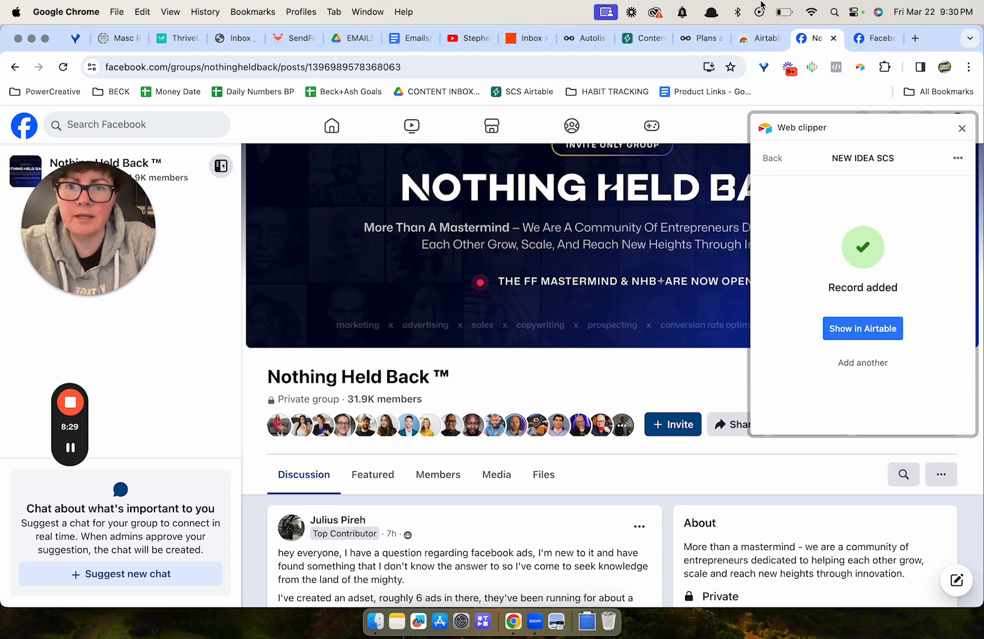
Switch to the Airtable tab and set the new idea's Workflow to Blog.
click(635, 38)
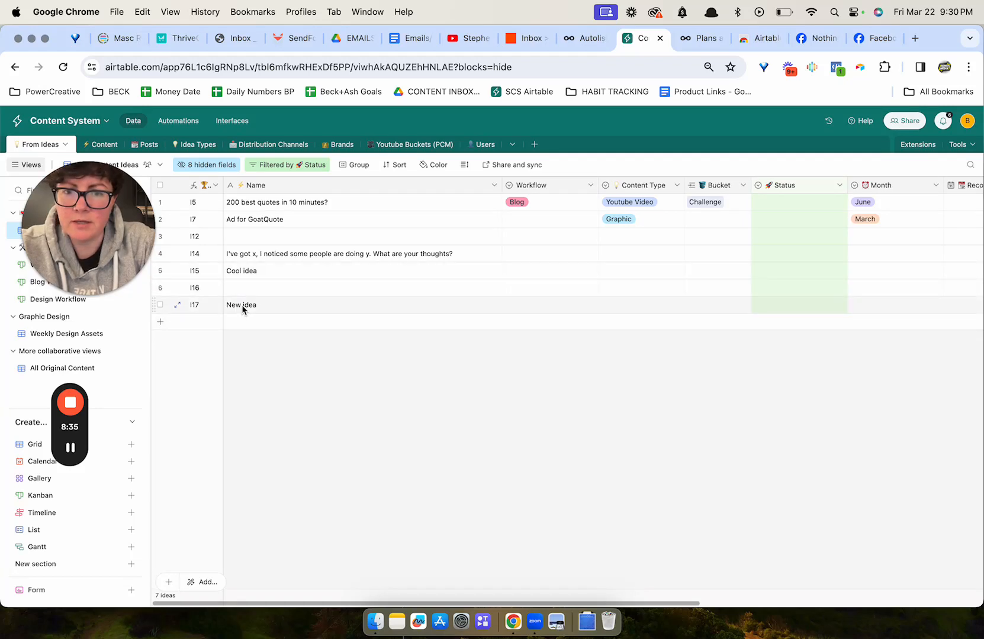
click(552, 308)
click(551, 309)
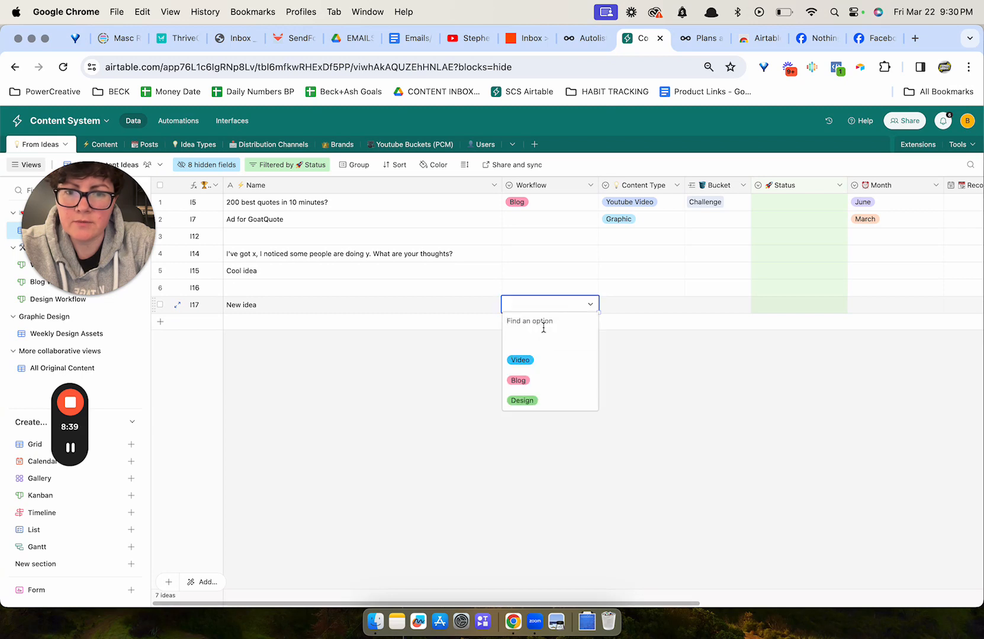
click(530, 379)
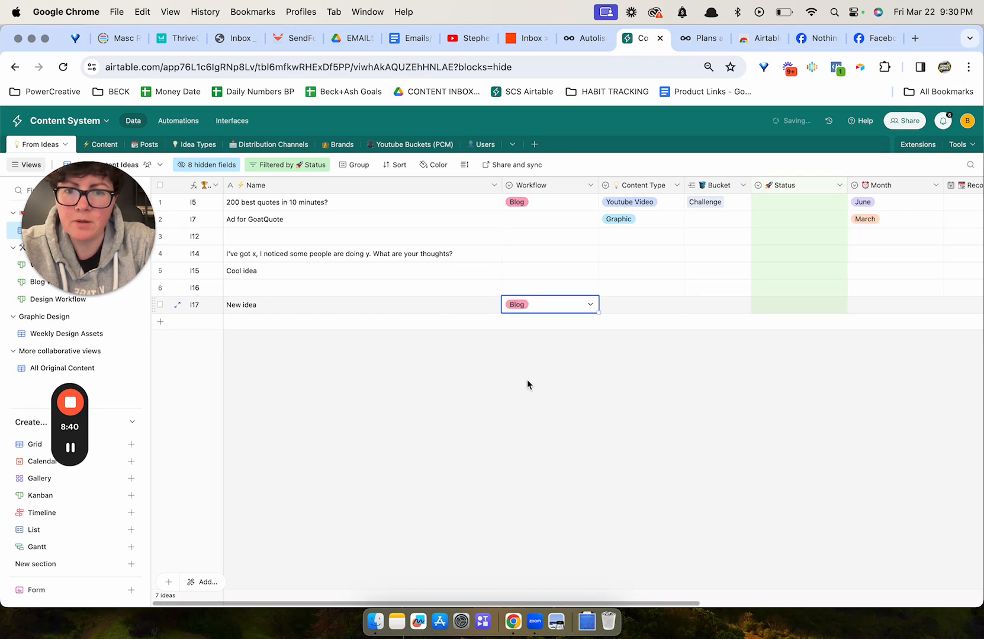
Set the new idea's Content Type to Youtube Video.
click(659, 307)
click(661, 307)
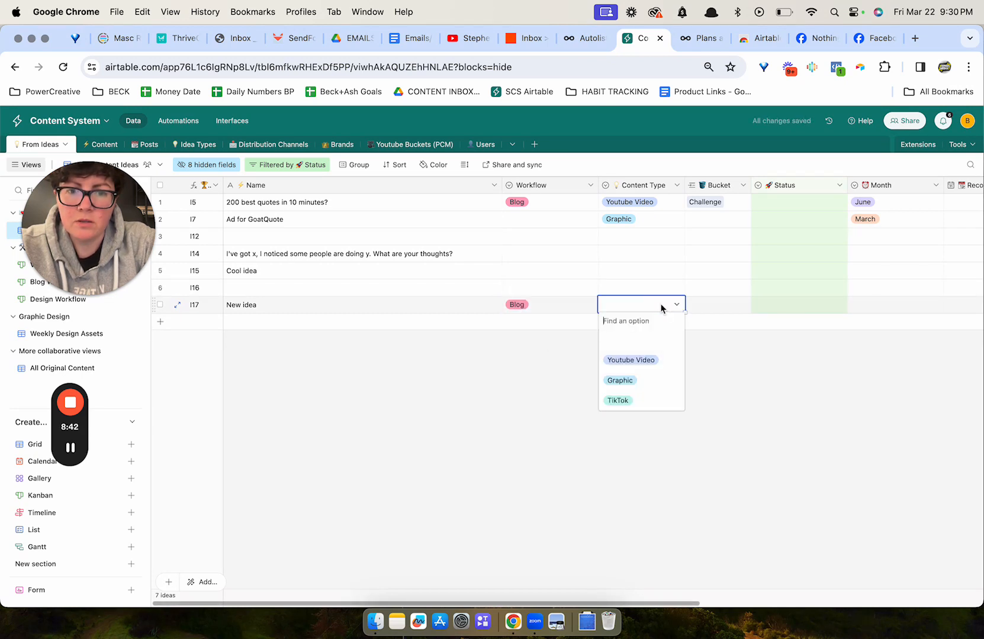
click(647, 361)
click(716, 304)
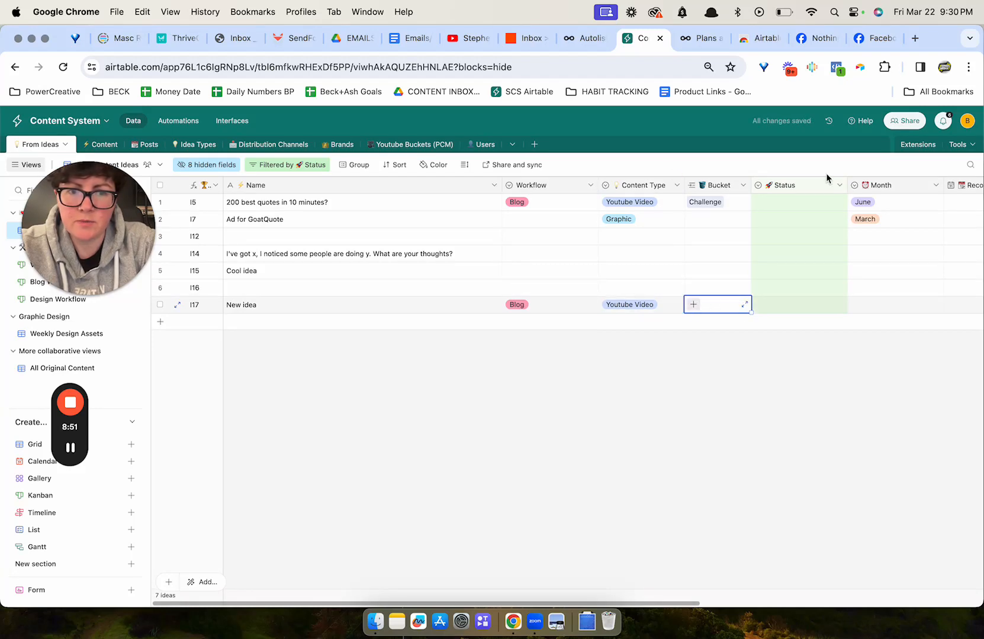
scroll(834, 180, right, 2)
scroll(841, 183, right, 5)
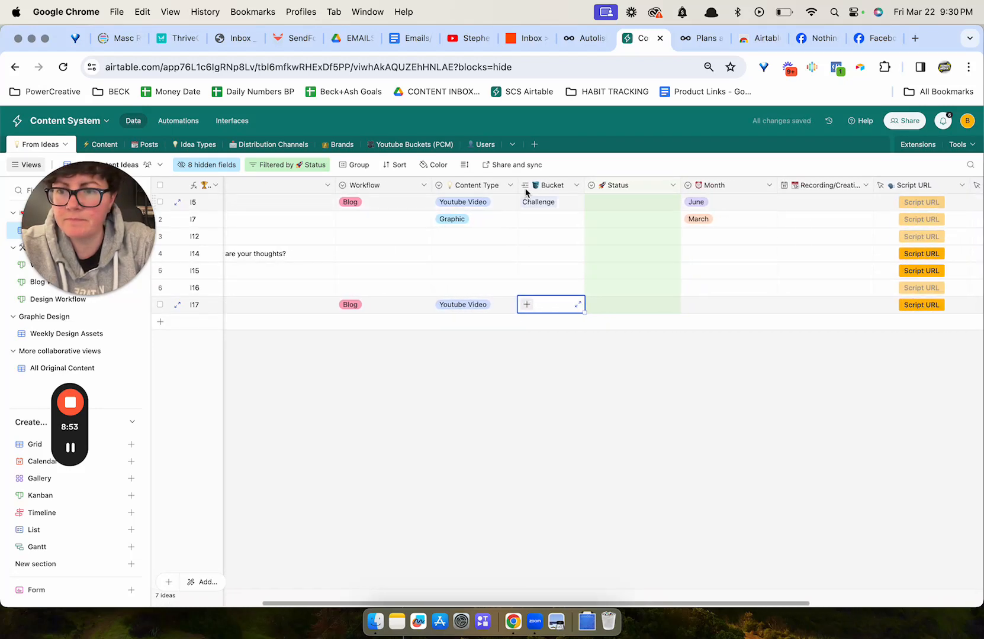
scroll(569, 249, left, 1)
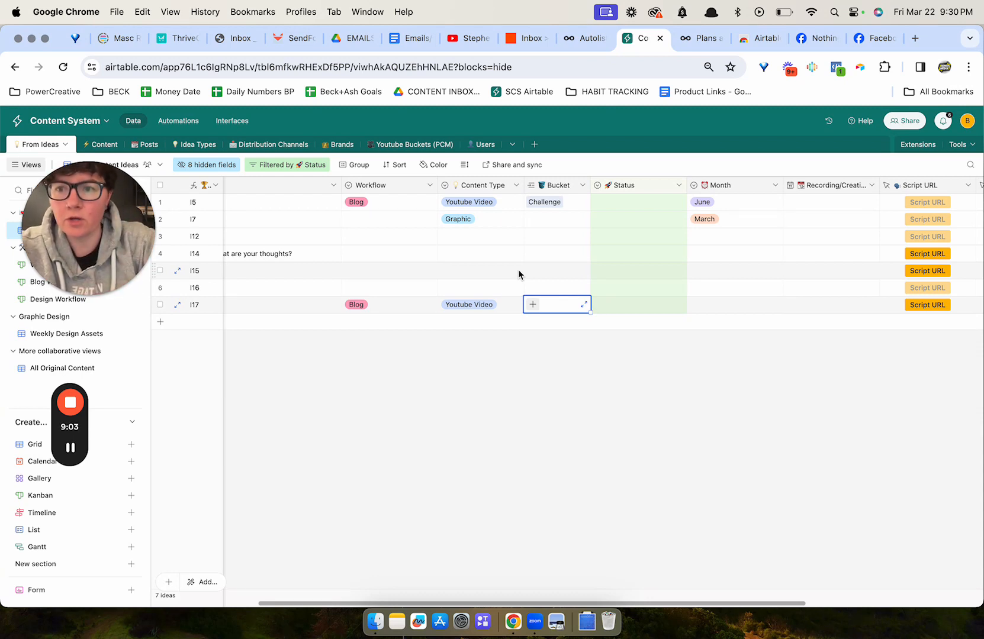
click(514, 185)
click(760, 414)
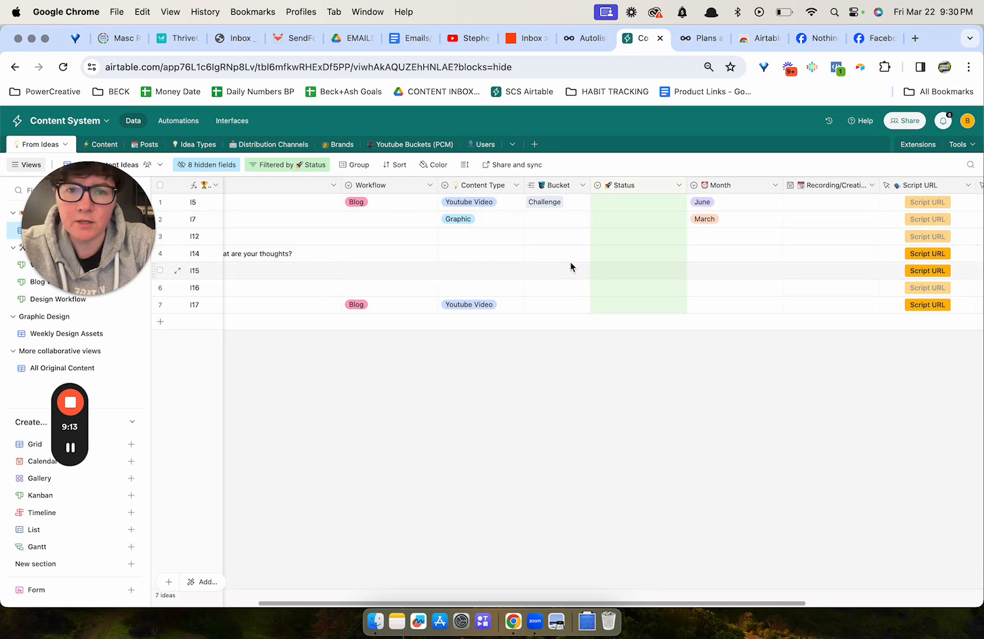
scroll(595, 229, right, 2)
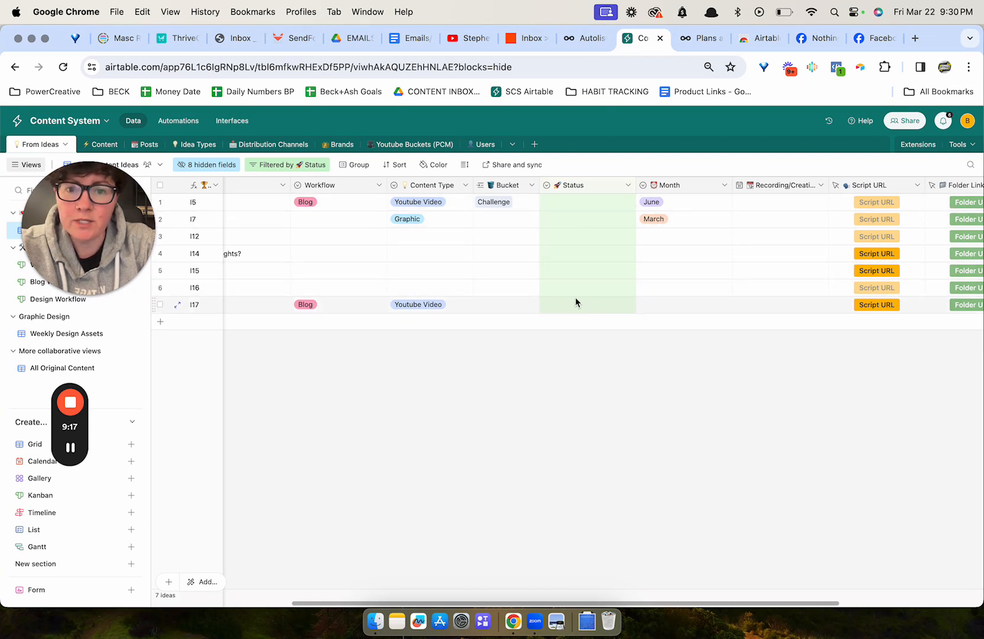
Clear the new idea's Content Type.
click(439, 306)
click(440, 306)
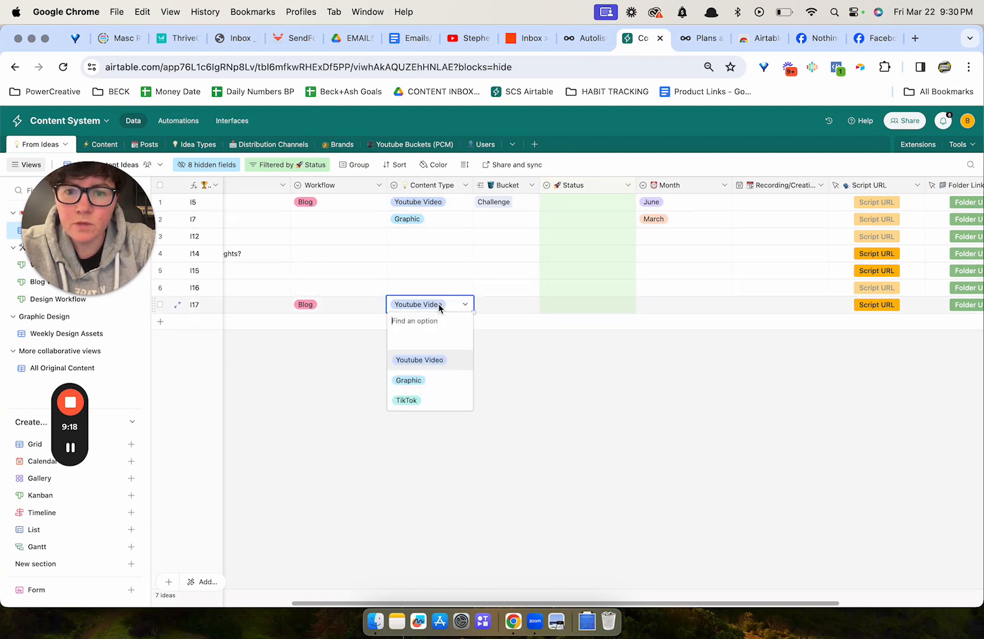
click(438, 339)
click(673, 345)
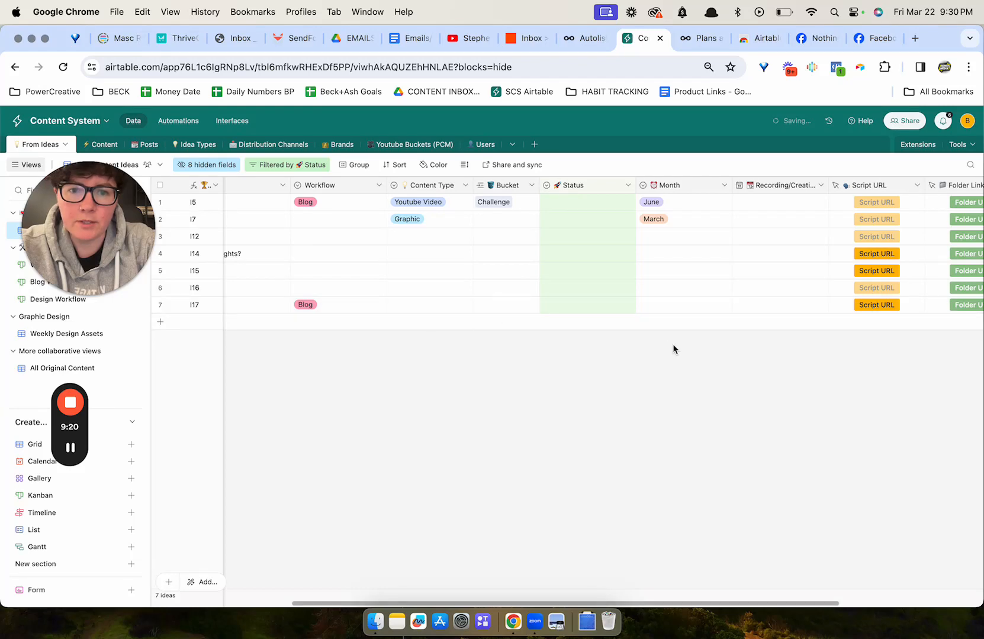
Set the new idea's Status to Test idea.
click(606, 304)
click(582, 303)
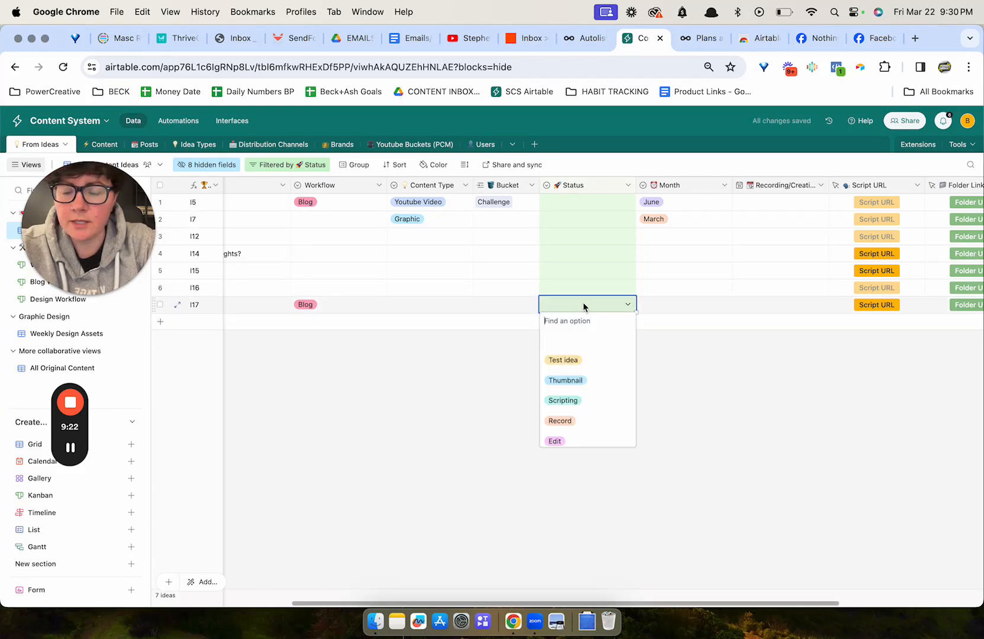
click(575, 363)
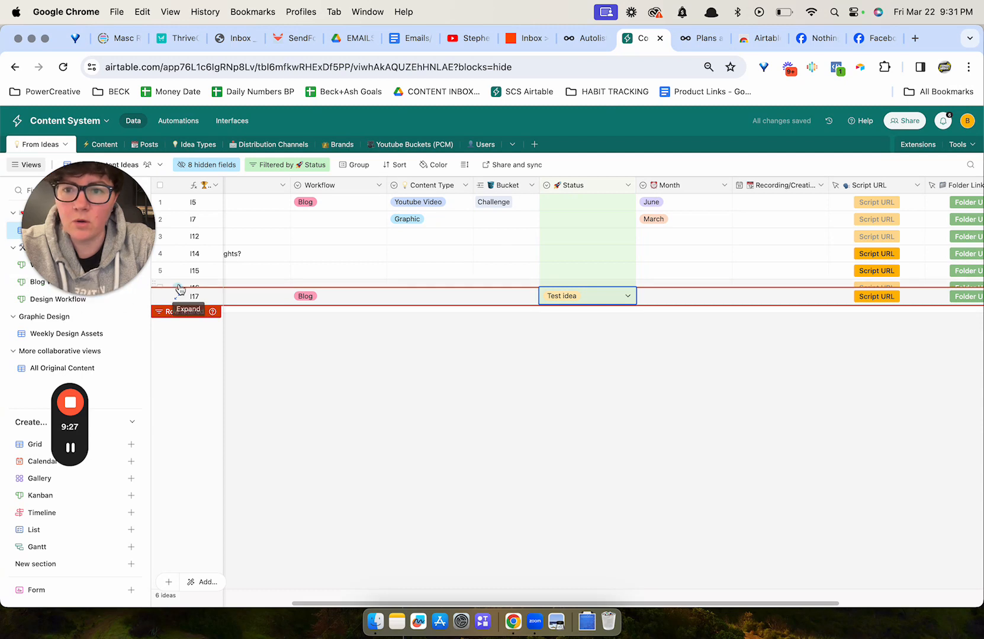
Change the new idea's Workflow to Video.
drag(82, 218, 479, 399)
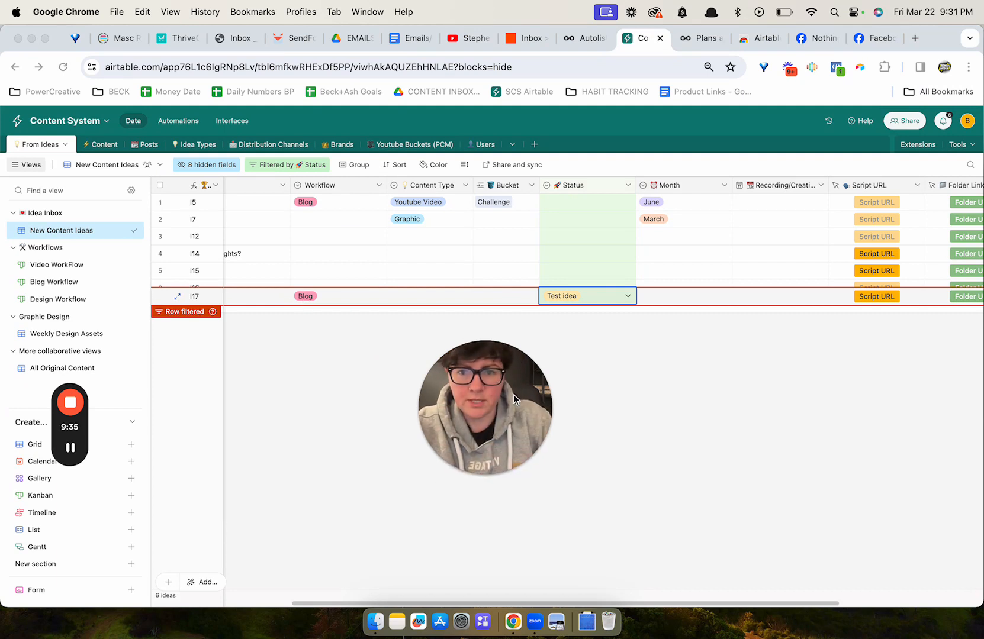
double_click(308, 297)
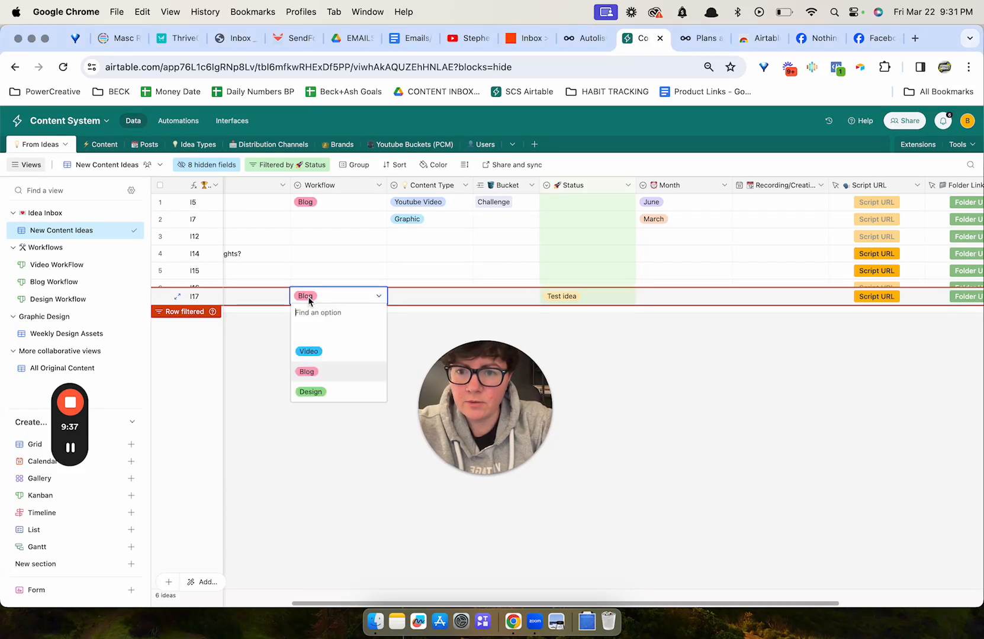
click(311, 350)
click(361, 325)
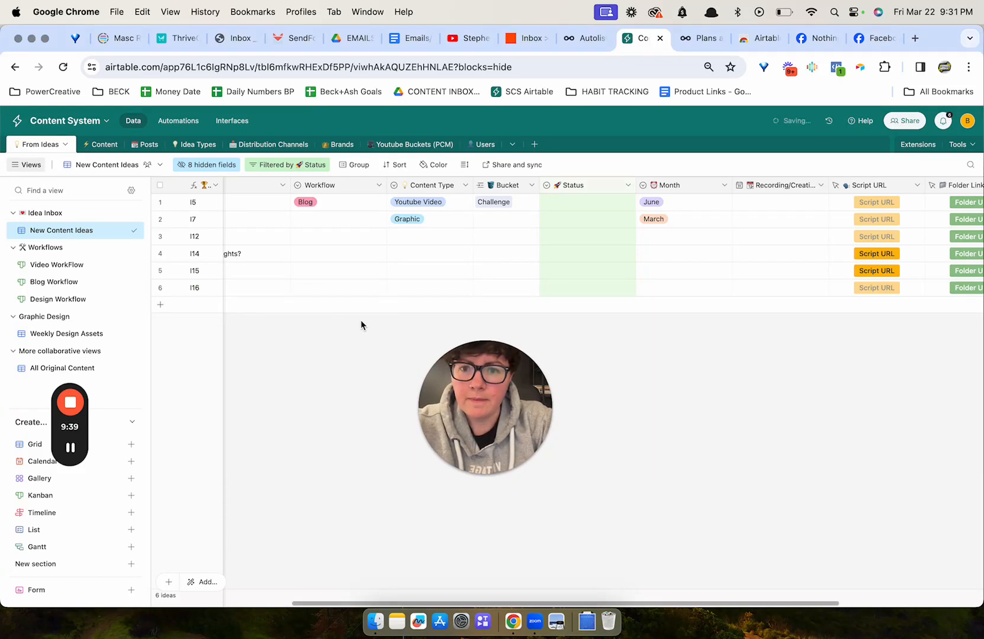
Open the Video WorkFlow view and examine the new idea's card under Test idea.
click(69, 267)
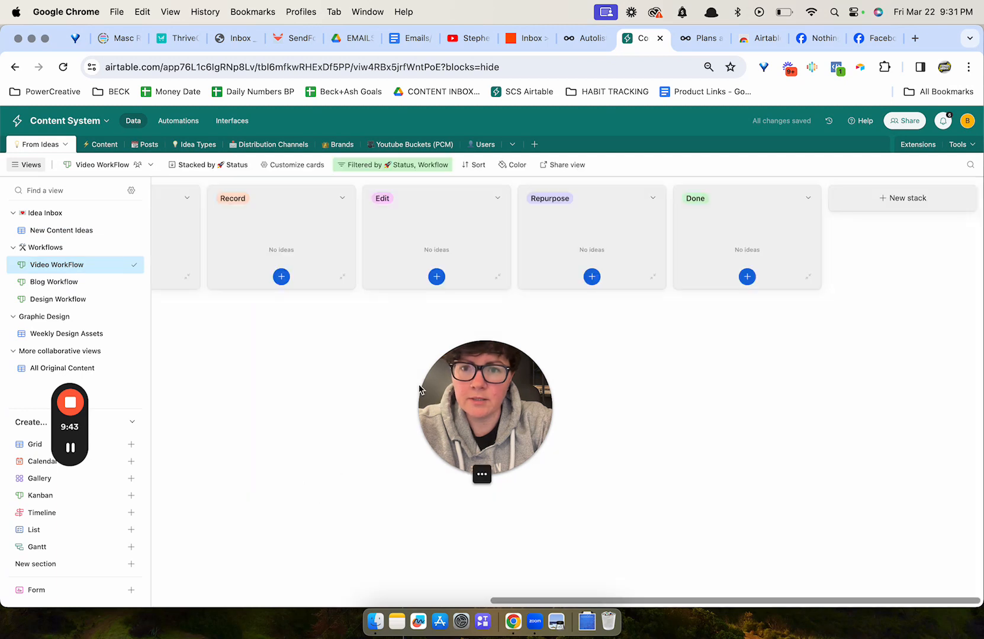
scroll(358, 329, left, 10)
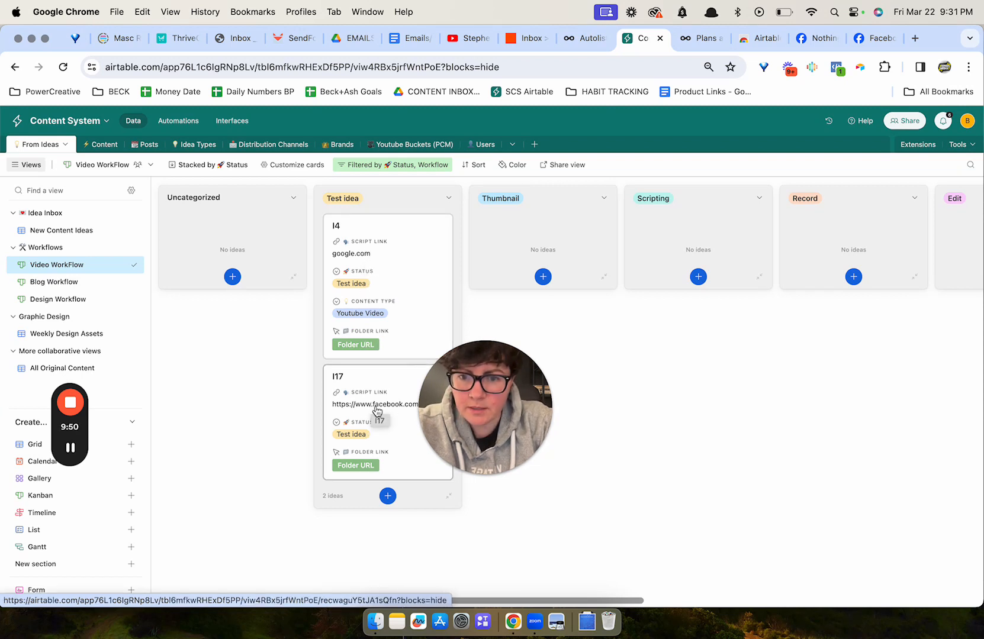
drag(532, 397, 948, 415)
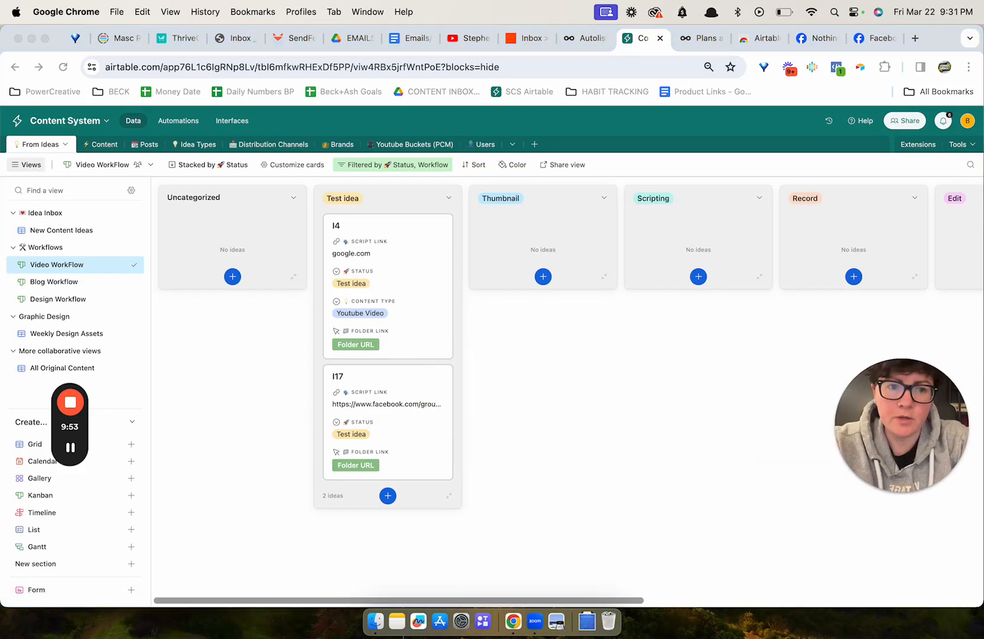
drag(896, 488, 867, 492)
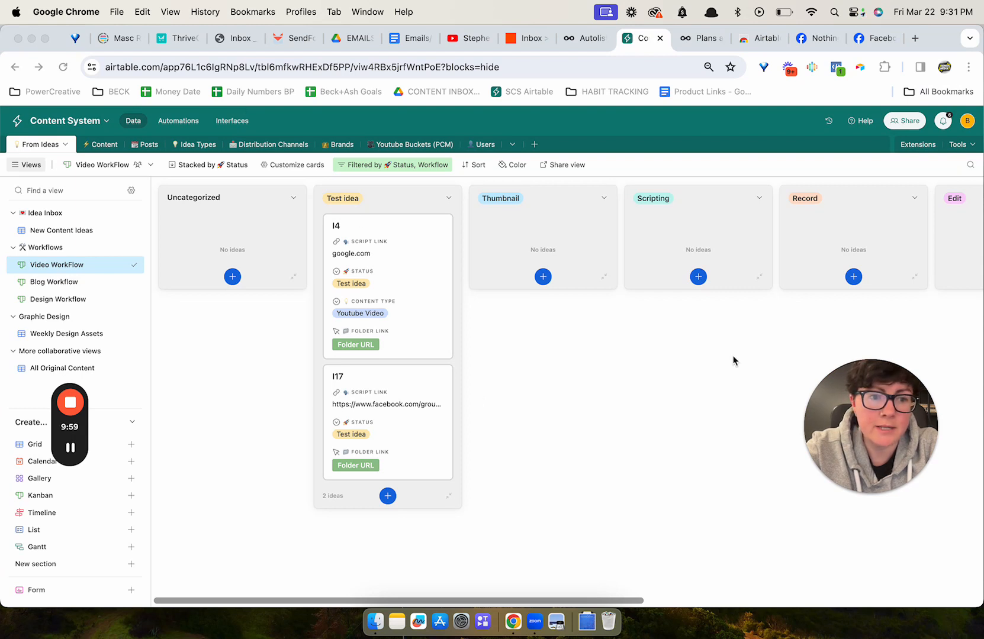
Open the web clipper extension's list of clippers.
click(860, 69)
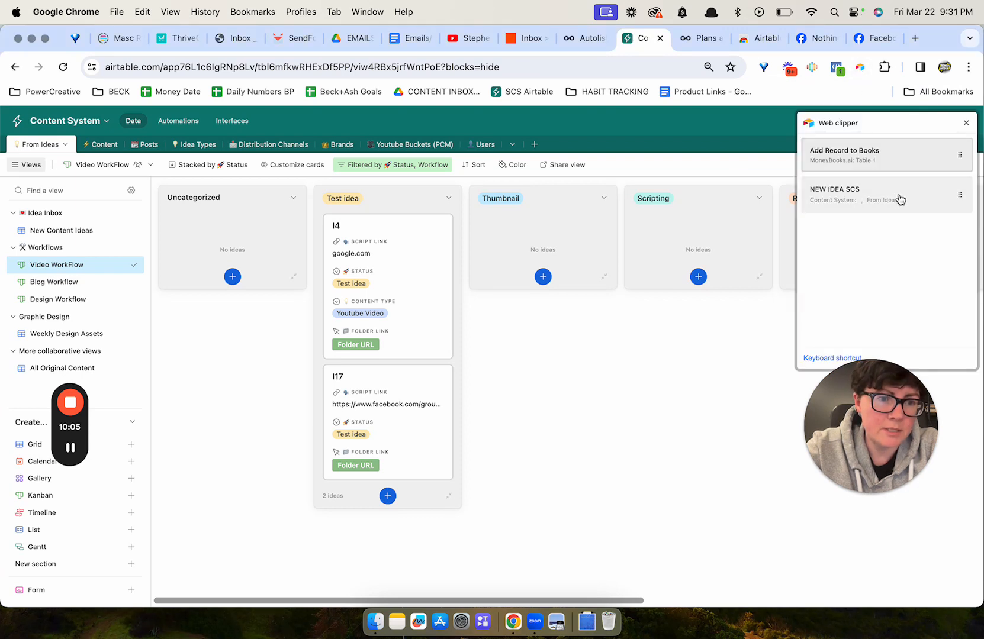